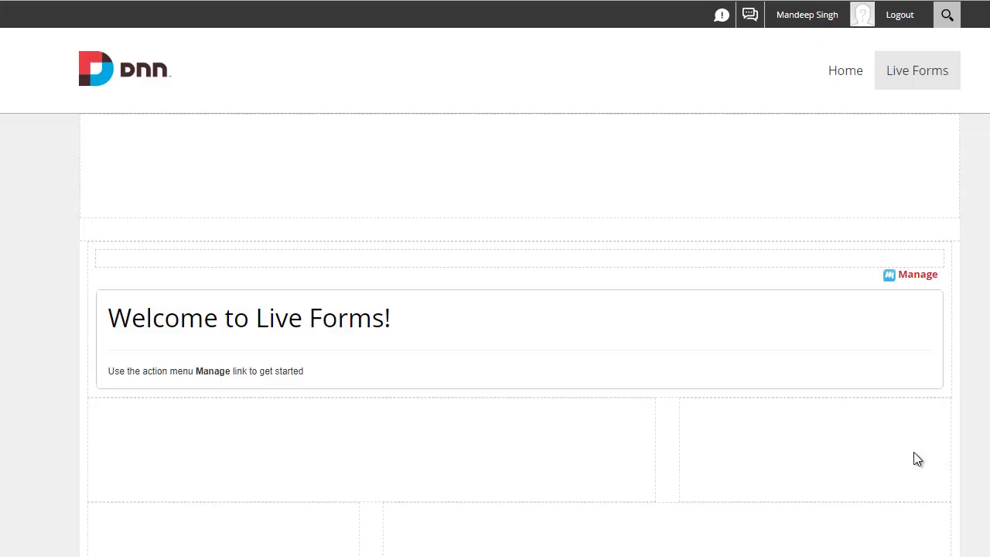
Step: Open the Live Forms module's Manage option to launch the empty Design editor
{"action": "mouse_move", "coordinate": [406, 355]}
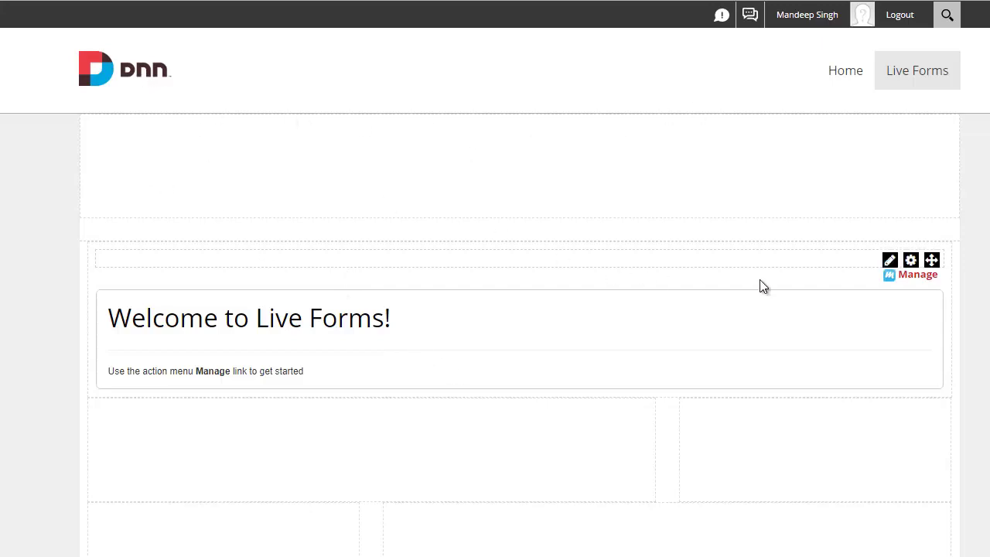
{"action": "left_click", "coordinate": [914, 277]}
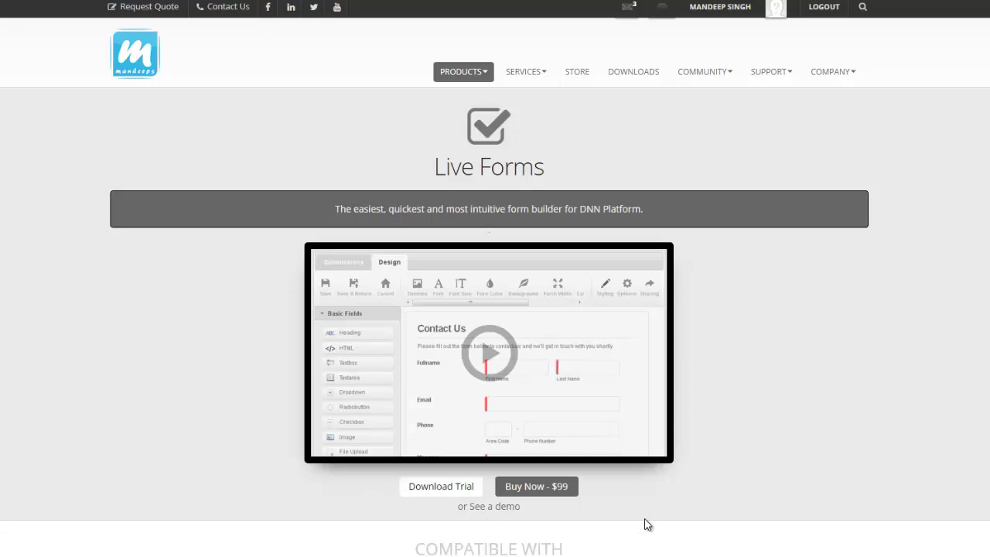
Step: Copy the Buy Now template's share code from the Mandeeps.com Live Forms gallery
{"action": "scroll", "coordinate": [281, 380], "scroll_direction": "down", "scroll_amount": 2}
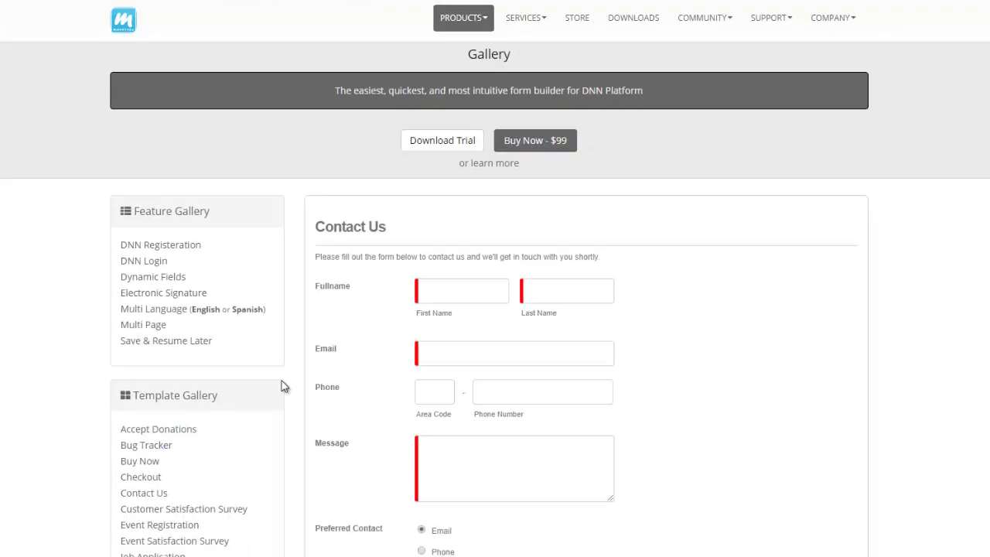
{"action": "left_click", "coordinate": [142, 462]}
{"action": "scroll", "coordinate": [712, 398], "scroll_direction": "down", "scroll_amount": 4}
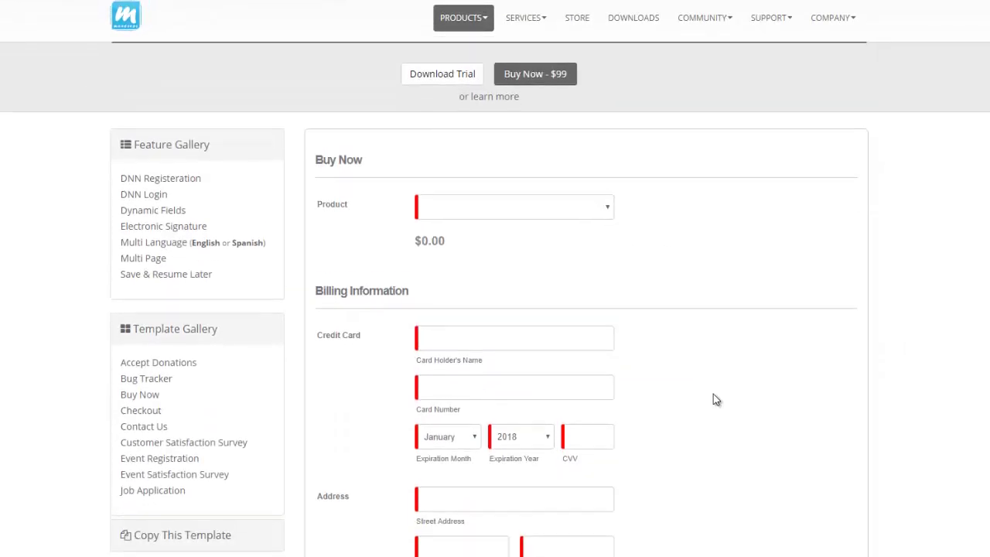
{"action": "scroll", "coordinate": [710, 399], "scroll_direction": "down", "scroll_amount": 5}
{"action": "left_click", "coordinate": [433, 272]}
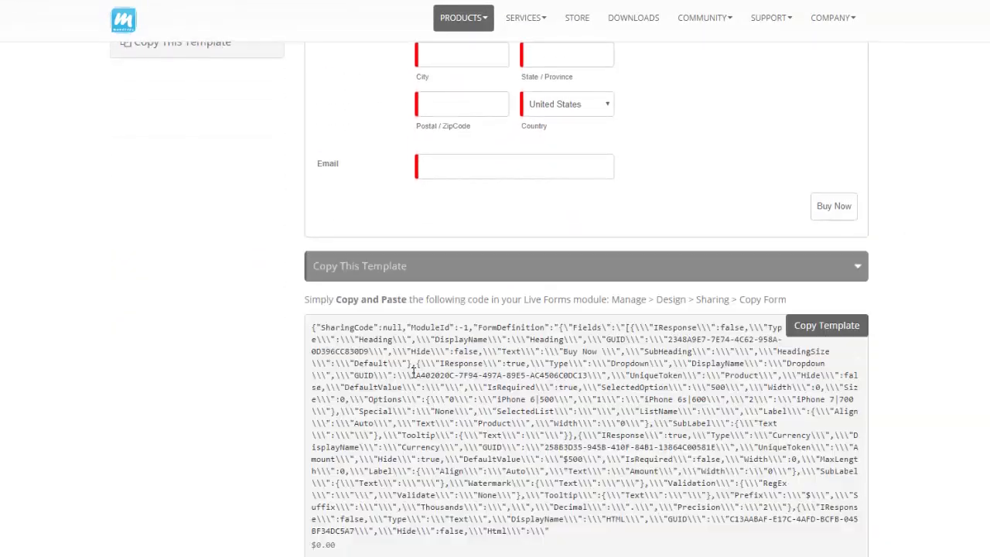
{"action": "left_click", "coordinate": [432, 387]}
{"action": "scroll", "coordinate": [427, 388], "scroll_direction": "up", "scroll_amount": 5}
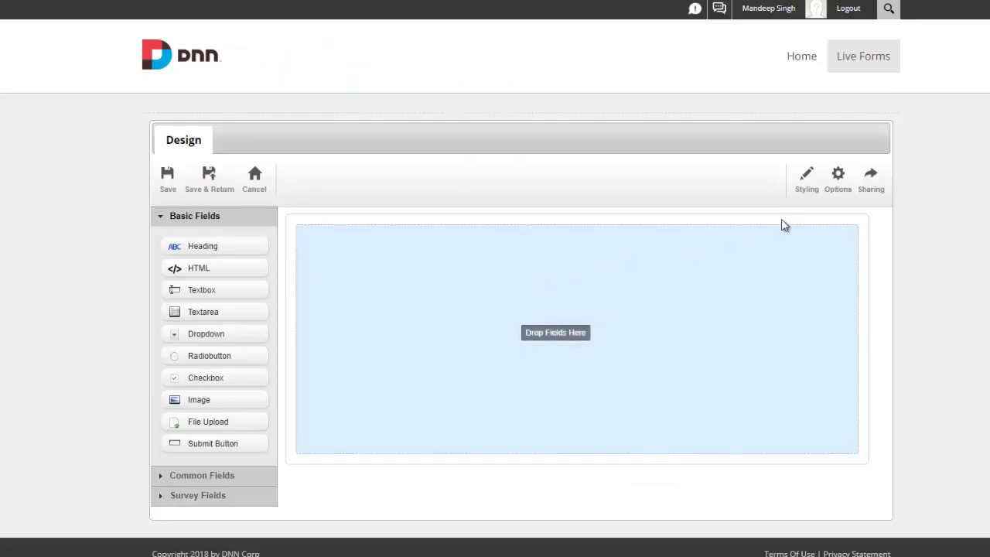
Step: Paste the Buy Now share code into Sharing > Copy Form and confirm the import
{"action": "left_click", "coordinate": [873, 198]}
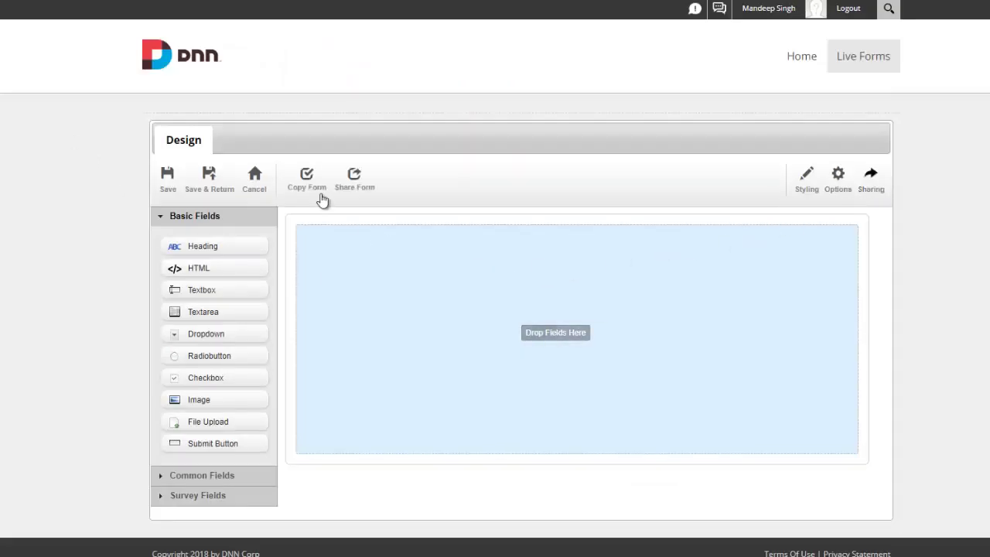
{"action": "left_click", "coordinate": [315, 193]}
{"action": "key", "text": "ctrl+a"}
{"action": "key", "text": "ctrl+v"}
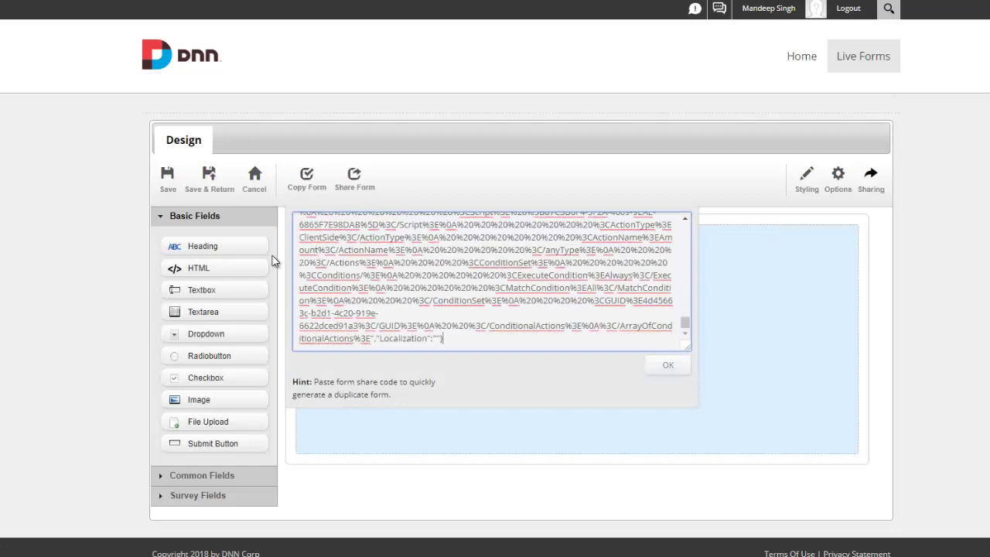
{"action": "left_click", "coordinate": [657, 364]}
{"action": "left_click", "coordinate": [571, 74]}
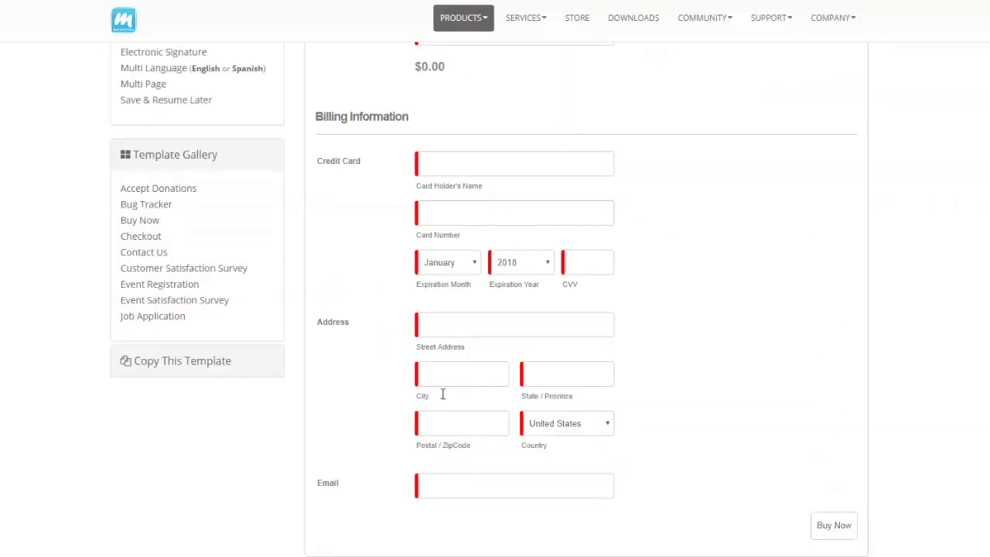
{"action": "scroll", "coordinate": [446, 313], "scroll_direction": "up", "scroll_amount": 3}
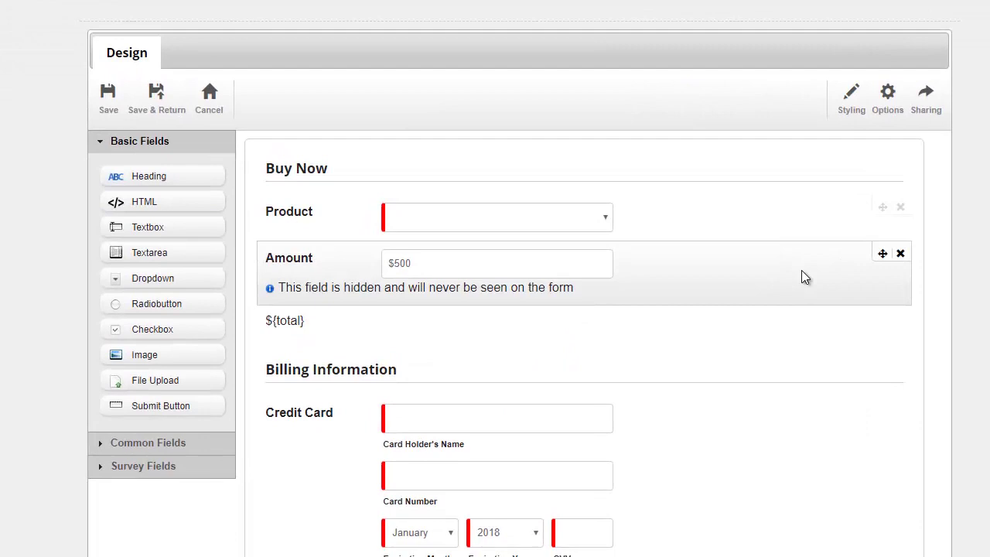
{"action": "scroll", "coordinate": [766, 325], "scroll_direction": "down", "scroll_amount": 1}
{"action": "scroll", "coordinate": [801, 282], "scroll_direction": "down", "scroll_amount": 3}
{"action": "scroll", "coordinate": [774, 287], "scroll_direction": "up", "scroll_amount": 3}
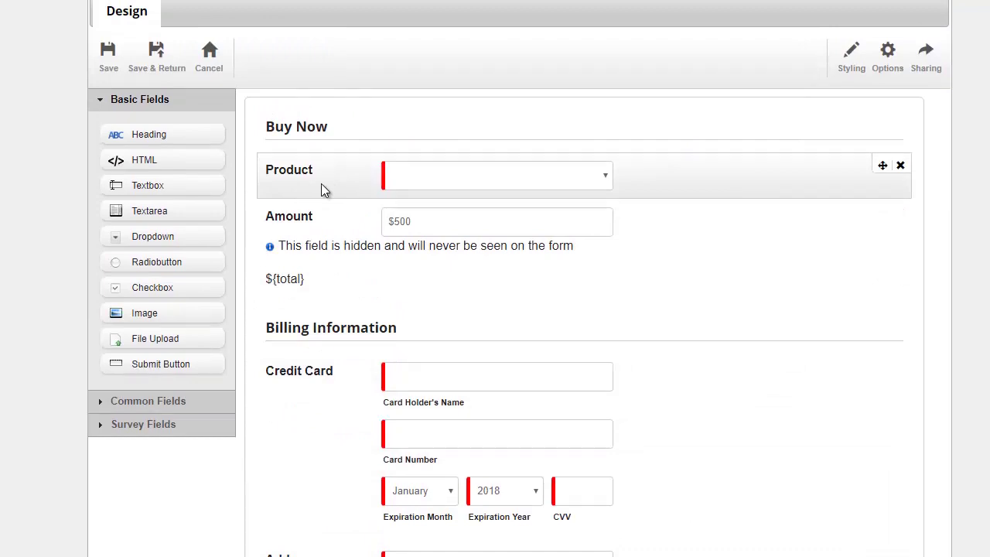
{"action": "left_click", "coordinate": [321, 183]}
{"action": "left_click", "coordinate": [364, 57]}
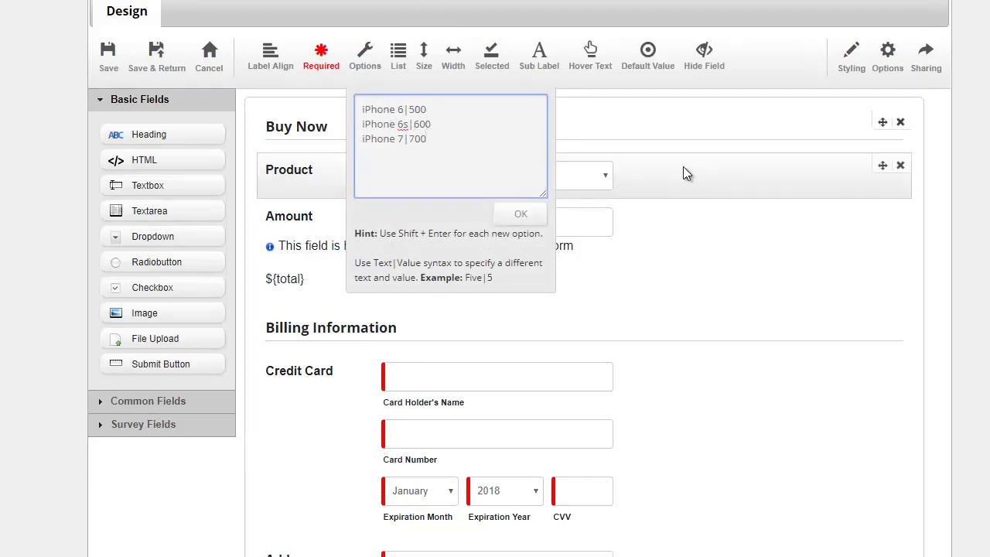
{"action": "left_click", "coordinate": [968, 204]}
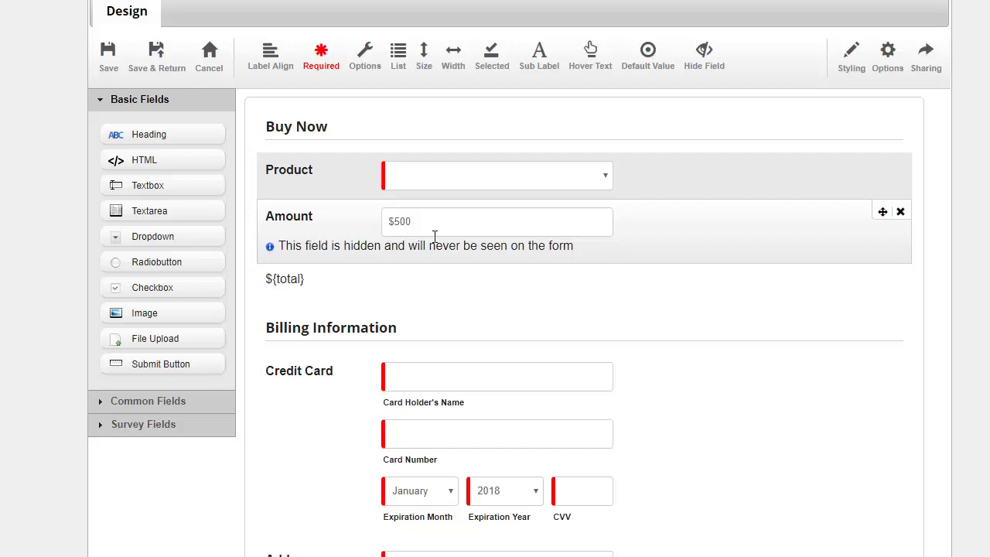
{"action": "scroll", "coordinate": [379, 263], "scroll_direction": "down", "scroll_amount": 3}
{"action": "scroll", "coordinate": [344, 292], "scroll_direction": "down", "scroll_amount": 1}
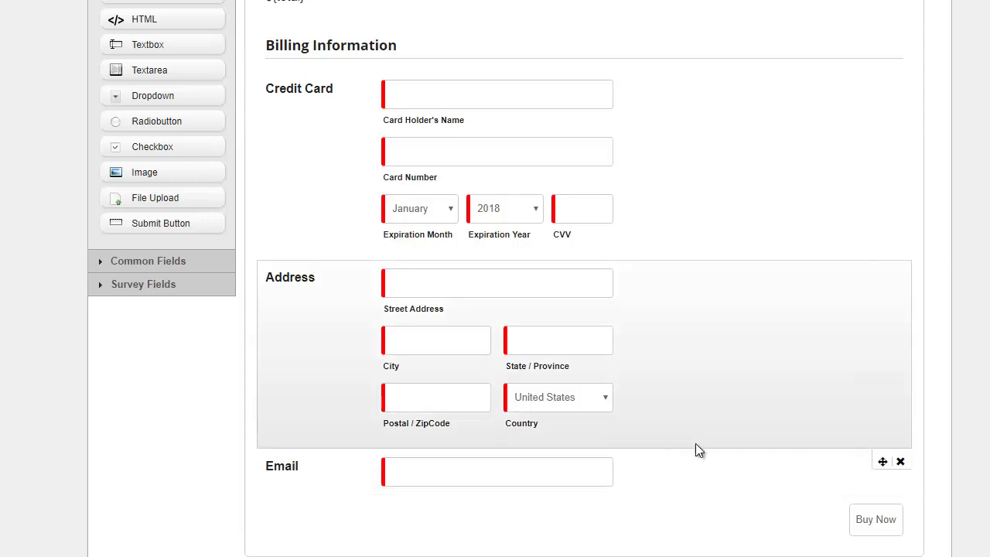
{"action": "scroll", "coordinate": [693, 442], "scroll_direction": "up", "scroll_amount": 1}
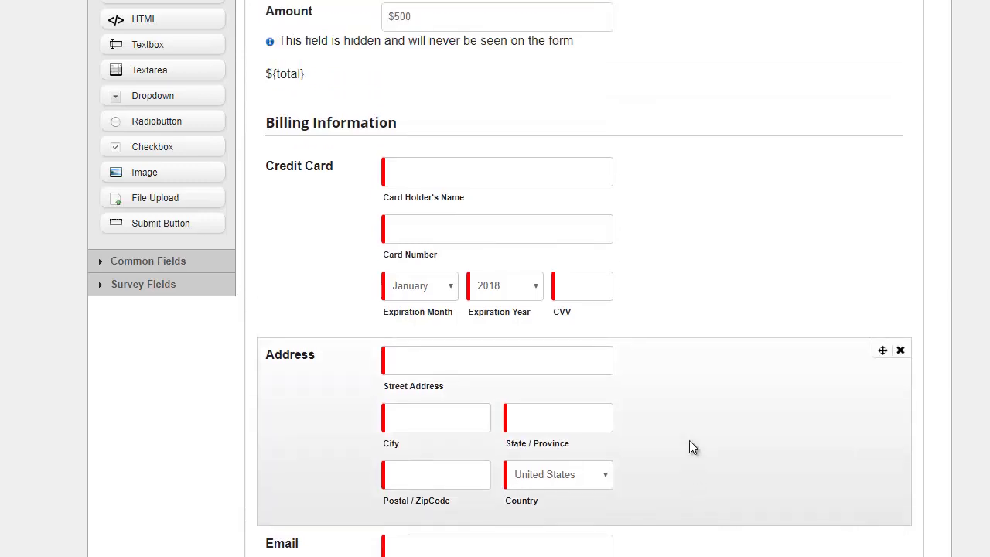
{"action": "scroll", "coordinate": [689, 444], "scroll_direction": "up", "scroll_amount": 2}
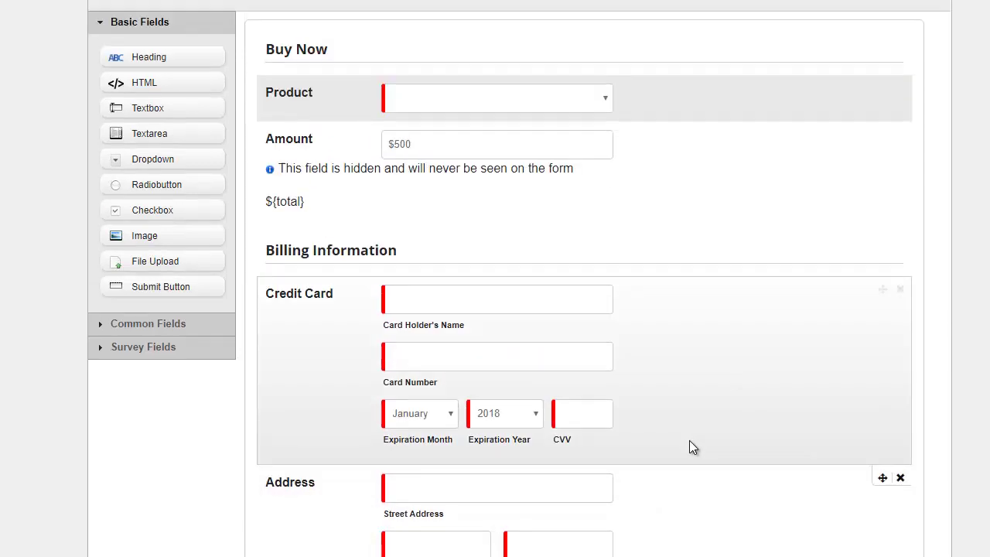
{"action": "scroll", "coordinate": [789, 74], "scroll_direction": "up", "scroll_amount": 2}
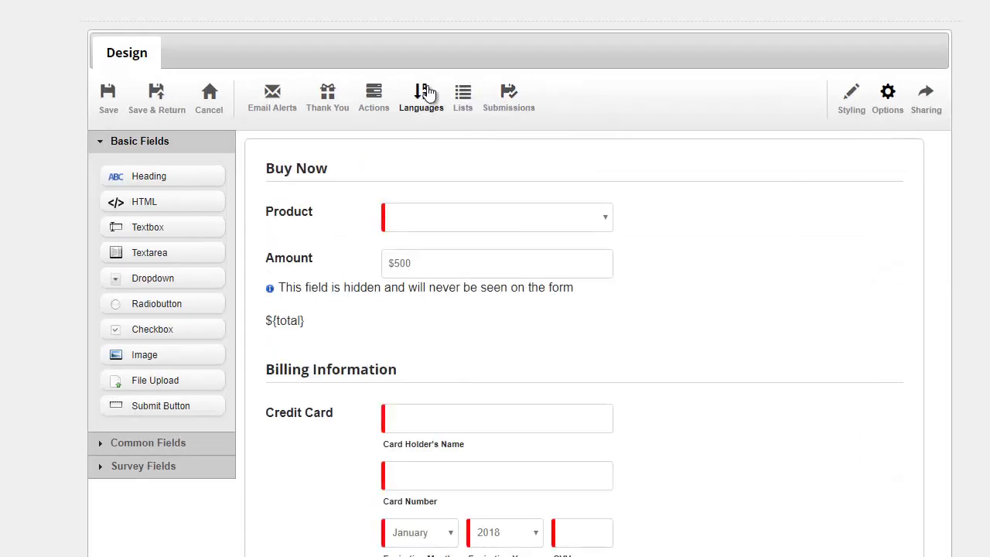
Step: Add a Payments > SecurePay action under the On Form Submission actions
{"action": "left_click", "coordinate": [377, 103]}
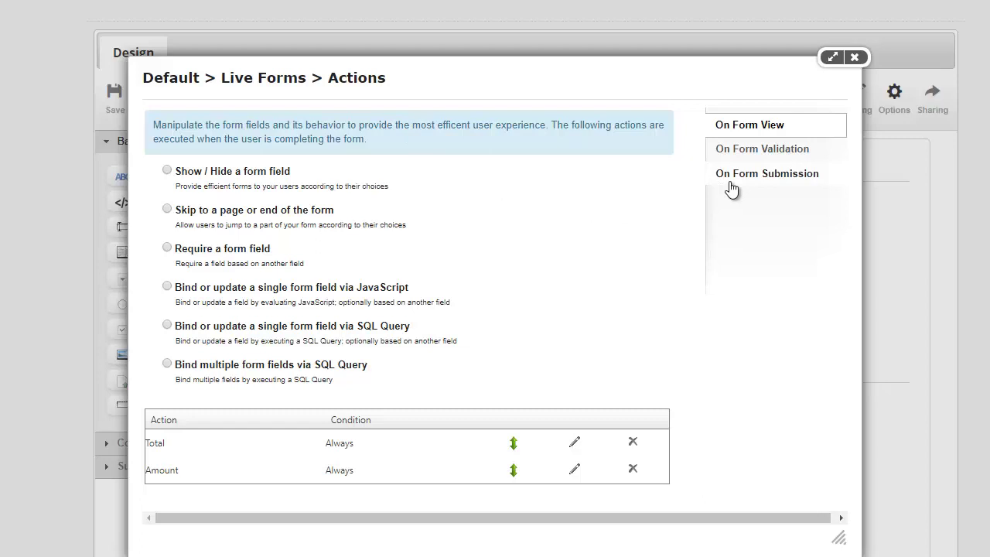
{"action": "left_click", "coordinate": [726, 183]}
{"action": "left_click", "coordinate": [217, 179]}
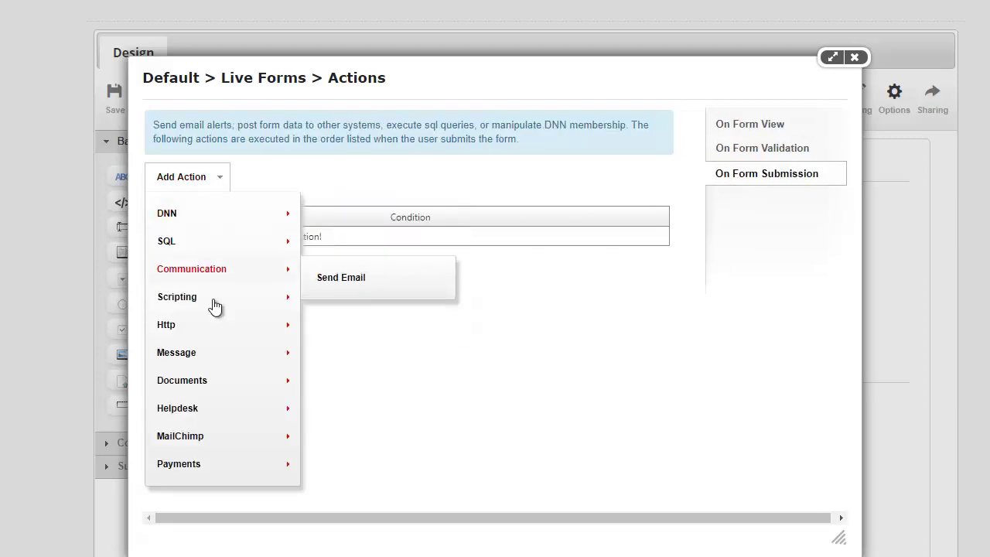
{"action": "mouse_move", "coordinate": [252, 467]}
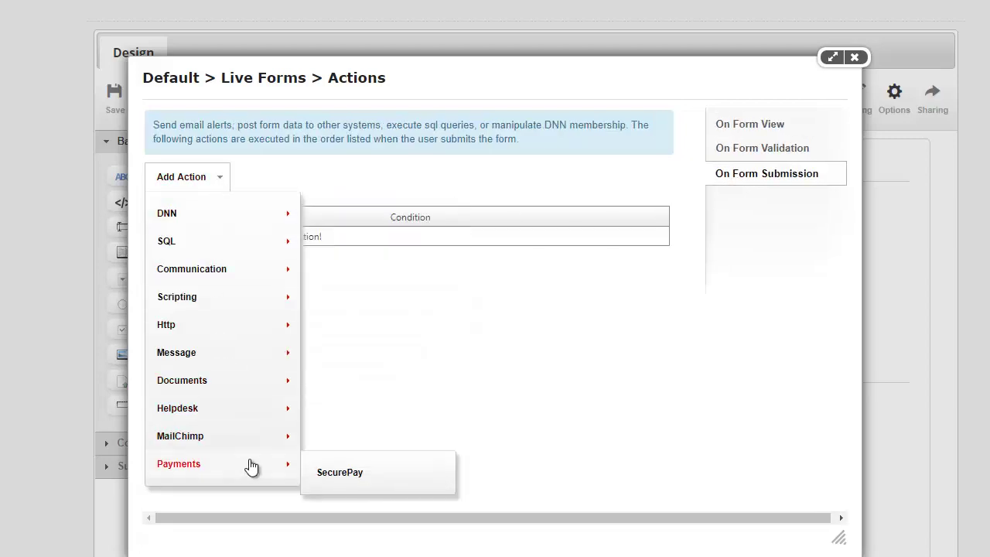
{"action": "left_click", "coordinate": [350, 474]}
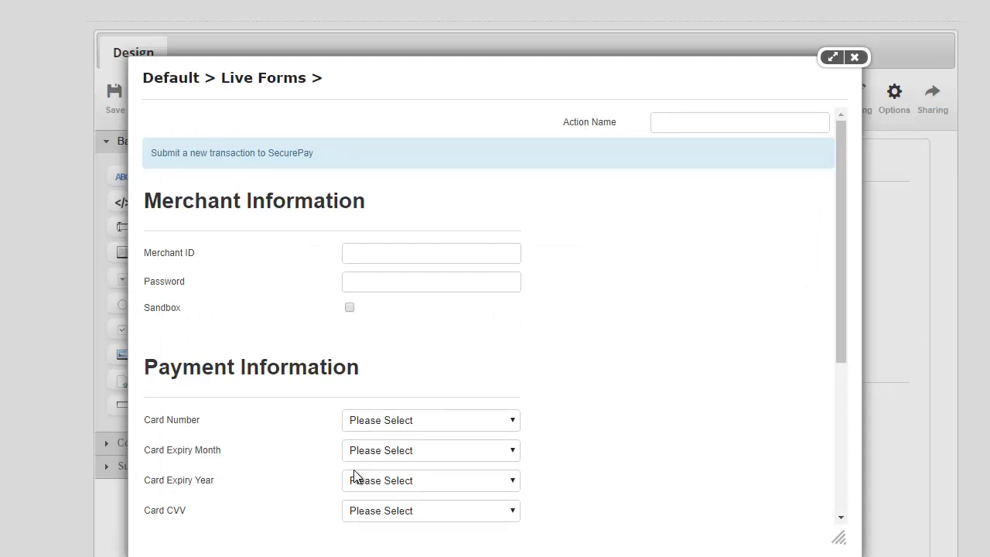
Step: Name the SecurePay action 'Payment'
{"action": "left_click", "coordinate": [685, 129]}
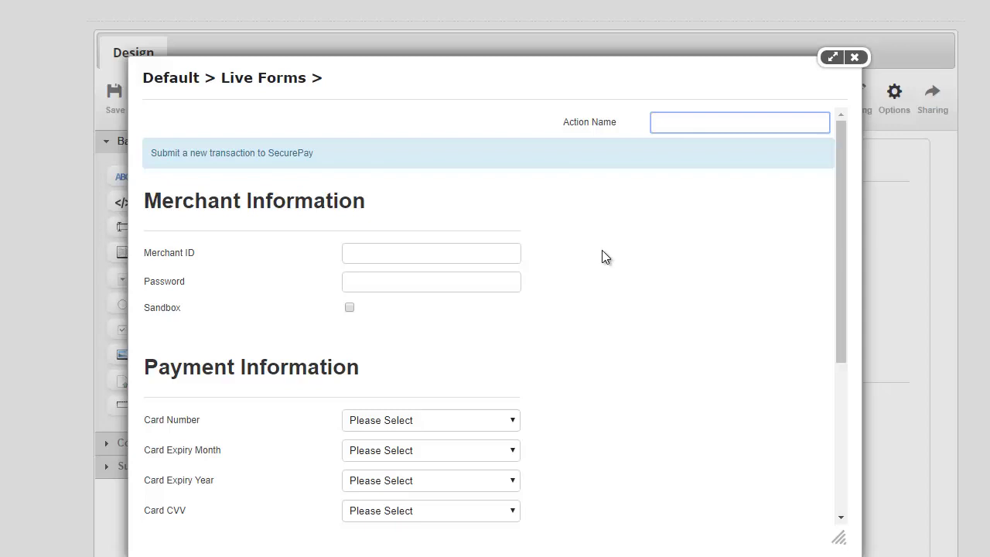
{"action": "type", "text": "Payment"}
{"action": "double_click", "coordinate": [292, 153]}
{"action": "left_click", "coordinate": [280, 295]}
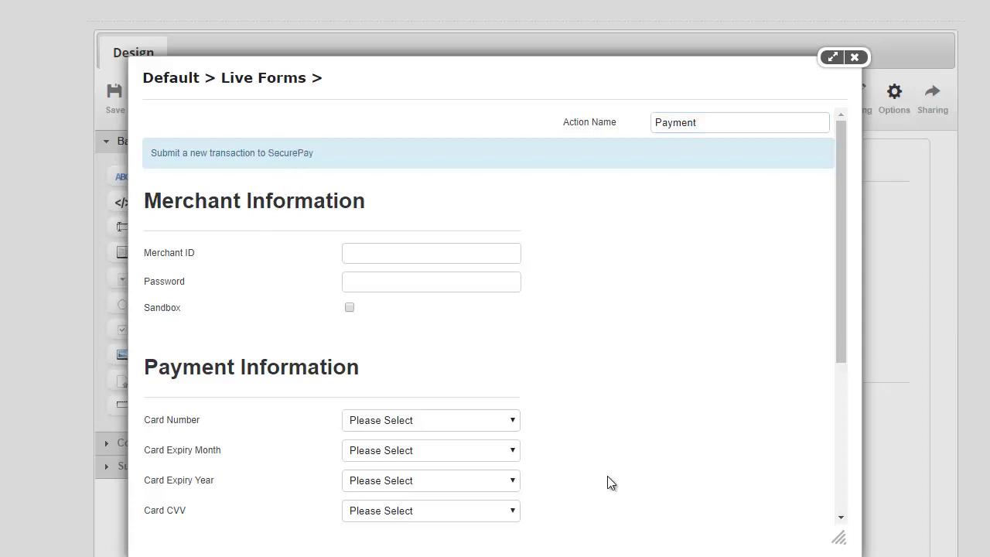
Step: Paste the merchant ID and password from Notepad and enable Sandbox mode
{"action": "left_click", "coordinate": [526, 553]}
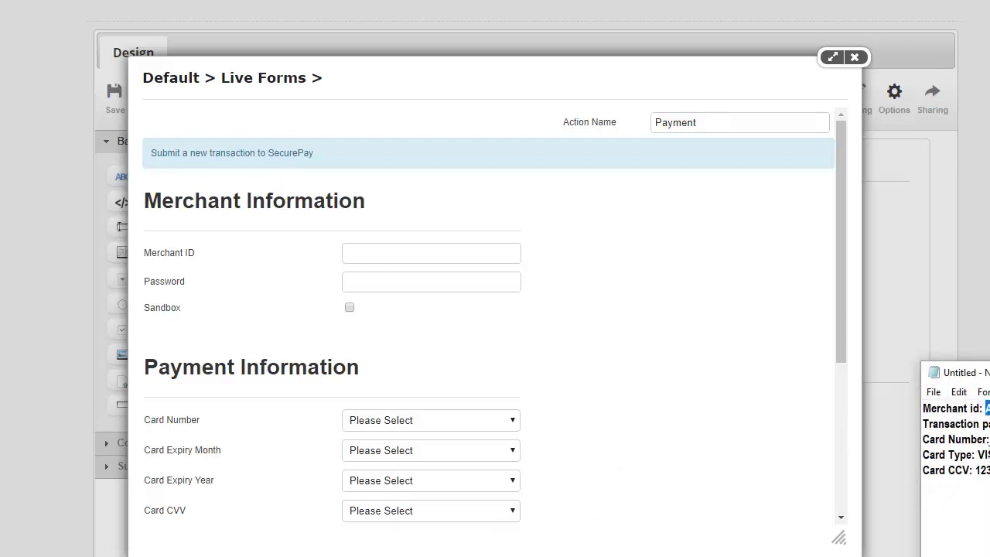
{"action": "left_click", "coordinate": [498, 259]}
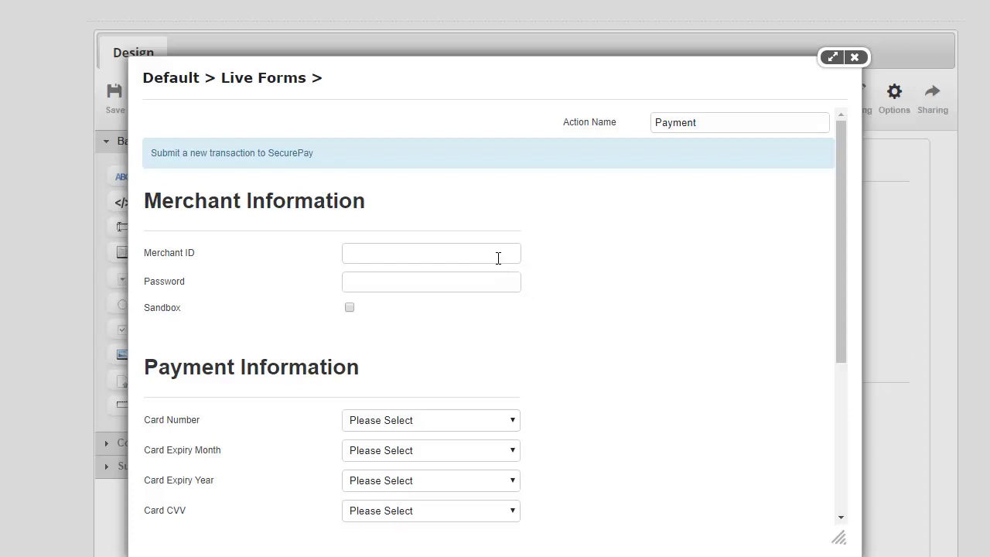
{"action": "key", "text": "ctrl+v"}
{"action": "key", "text": "alt+Tab"}
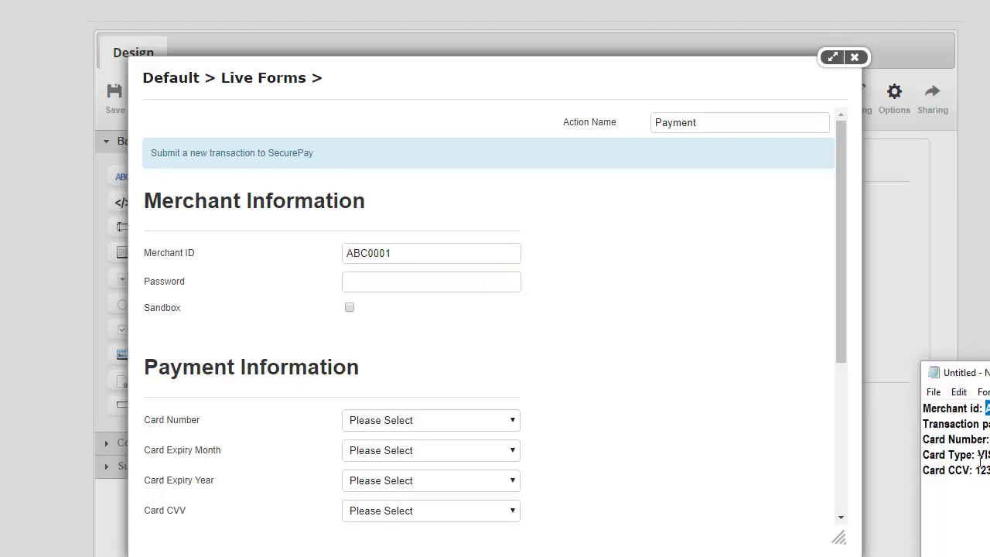
{"action": "left_click", "coordinate": [457, 286]}
{"action": "key", "text": "ctrl+v"}
{"action": "left_click", "coordinate": [345, 310]}
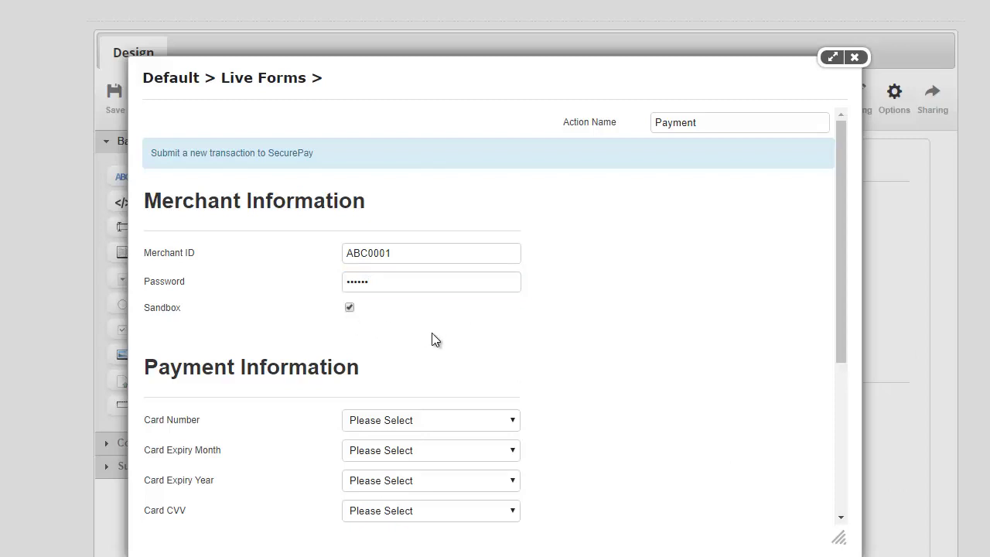
Step: Map Card Number, Expiry Month, Expiry Year and CVV to the Credit Card field
{"action": "scroll", "coordinate": [432, 332], "scroll_direction": "down", "scroll_amount": 4}
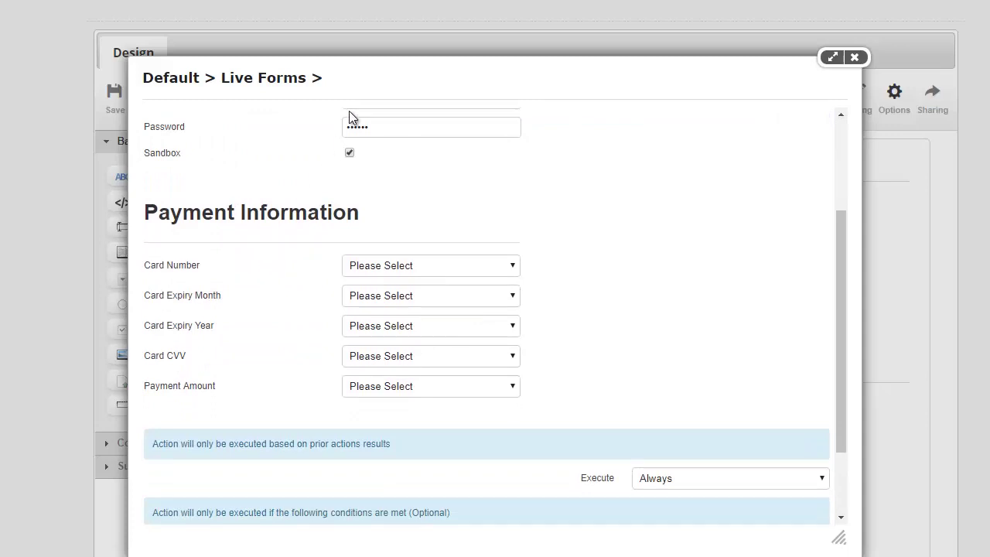
{"action": "left_click_drag", "start_coordinate": [387, 77], "coordinate": [405, 77]}
{"action": "left_click_drag", "start_coordinate": [597, 110], "coordinate": [862, 109]}
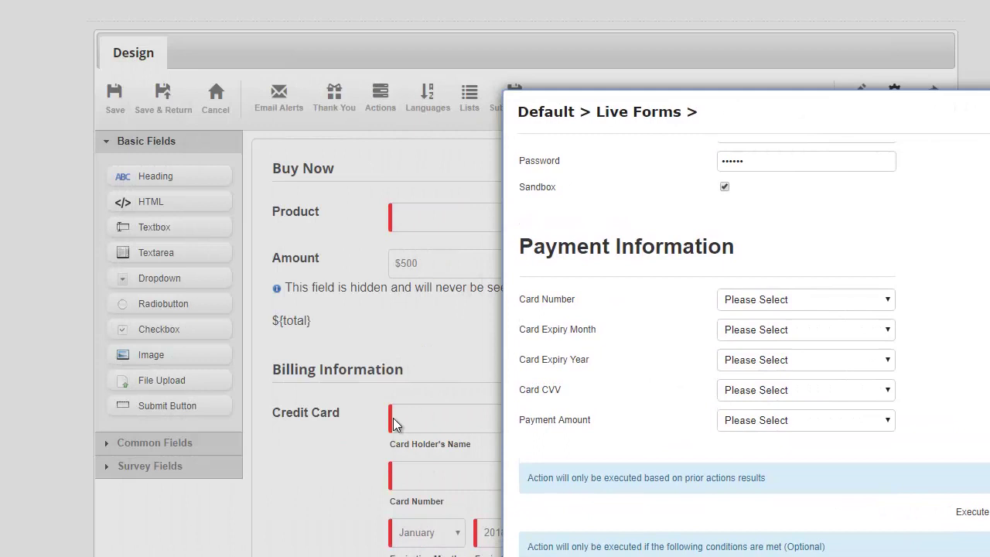
{"action": "left_click_drag", "start_coordinate": [749, 114], "coordinate": [460, 36]}
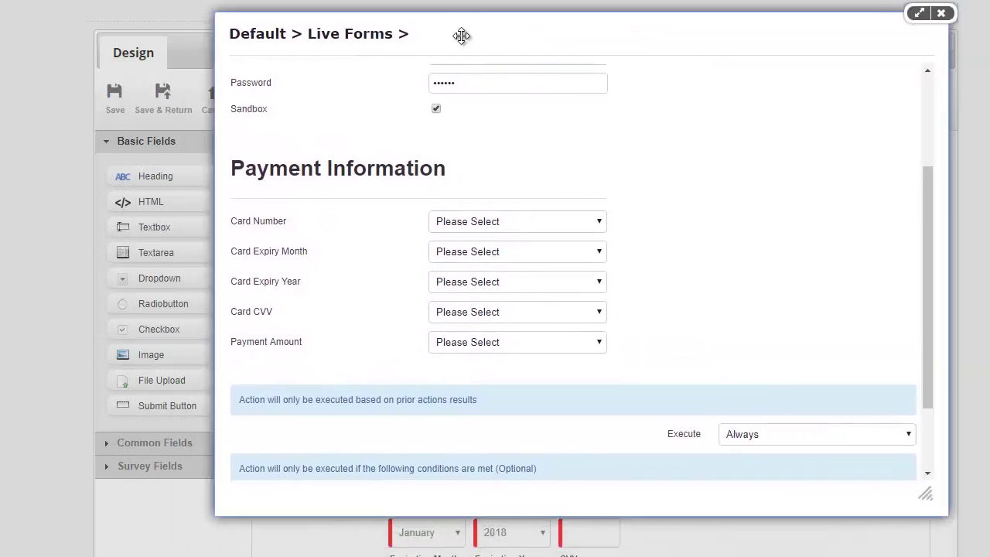
{"action": "left_click", "coordinate": [465, 225]}
{"action": "left_click", "coordinate": [457, 252]}
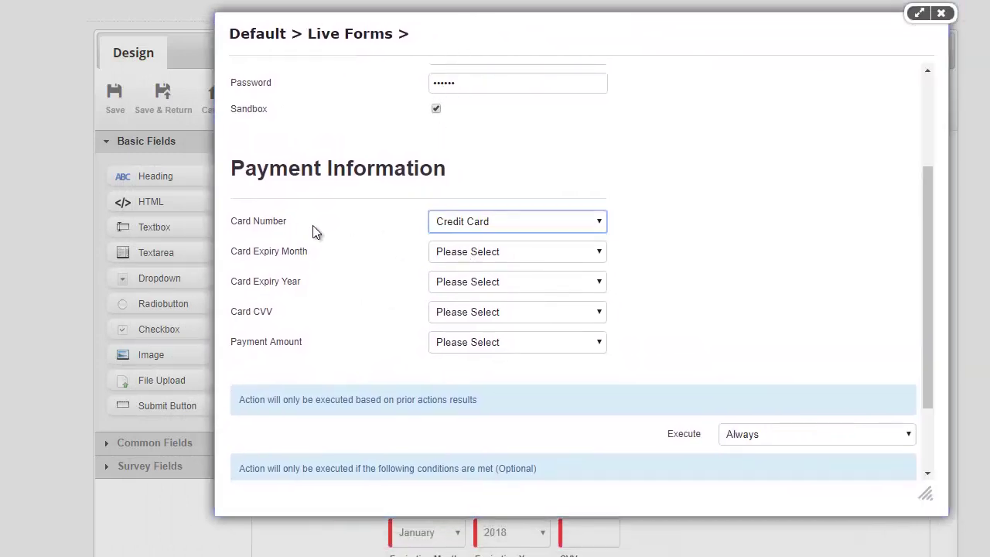
{"action": "left_click", "coordinate": [455, 262]}
{"action": "left_click", "coordinate": [450, 284]}
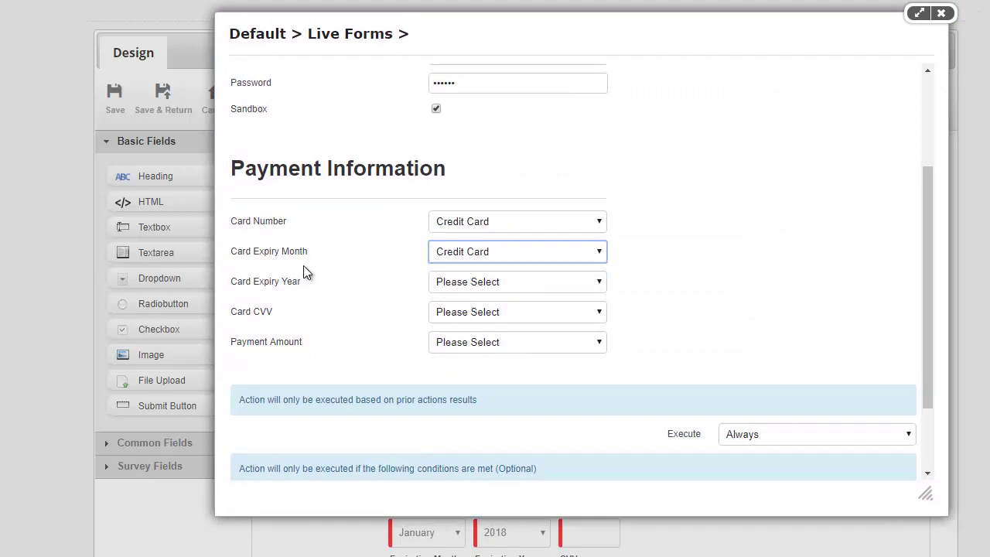
{"action": "left_click", "coordinate": [444, 287]}
{"action": "left_click", "coordinate": [457, 313]}
{"action": "left_click", "coordinate": [458, 312]}
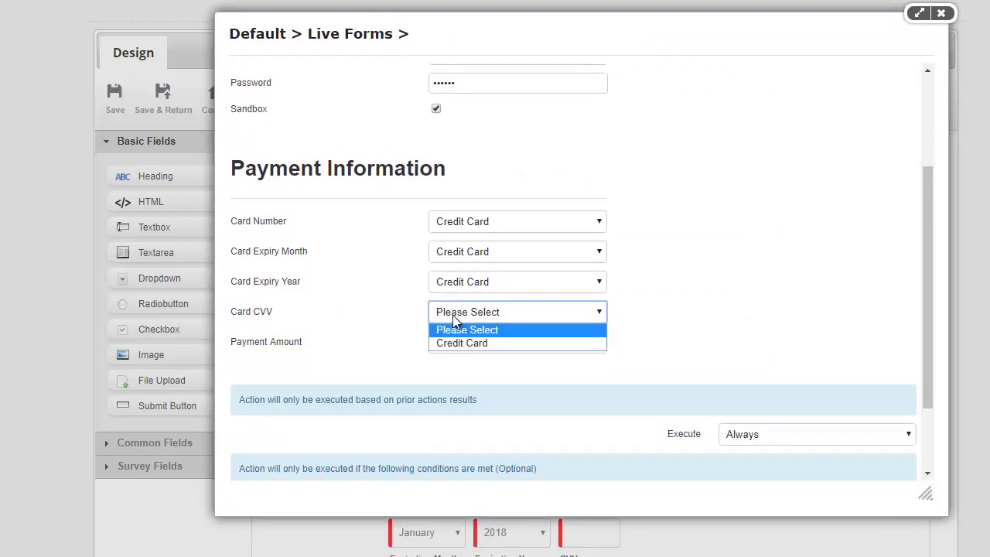
{"action": "left_click", "coordinate": [451, 343]}
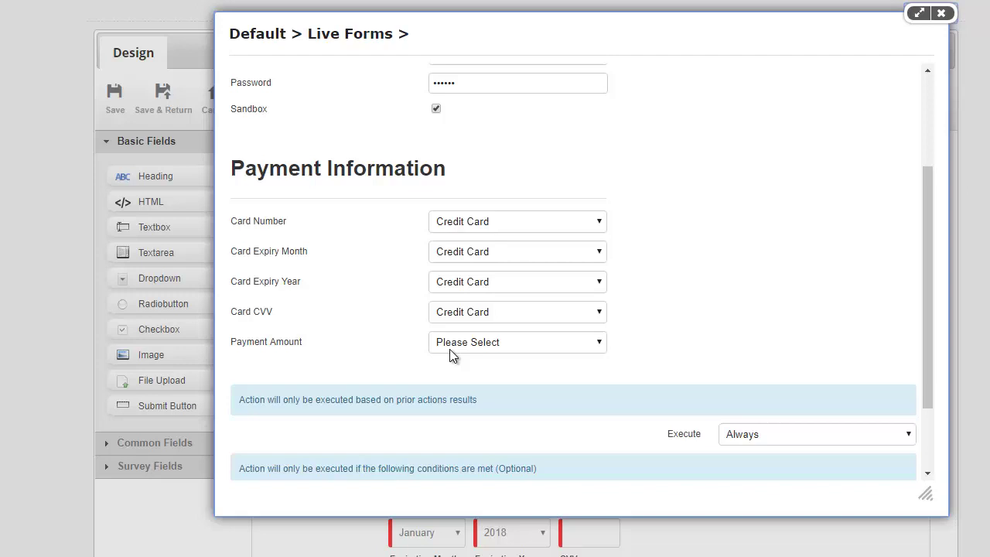
Step: Map Payment Amount to the form's Amount field
{"action": "left_click", "coordinate": [481, 342]}
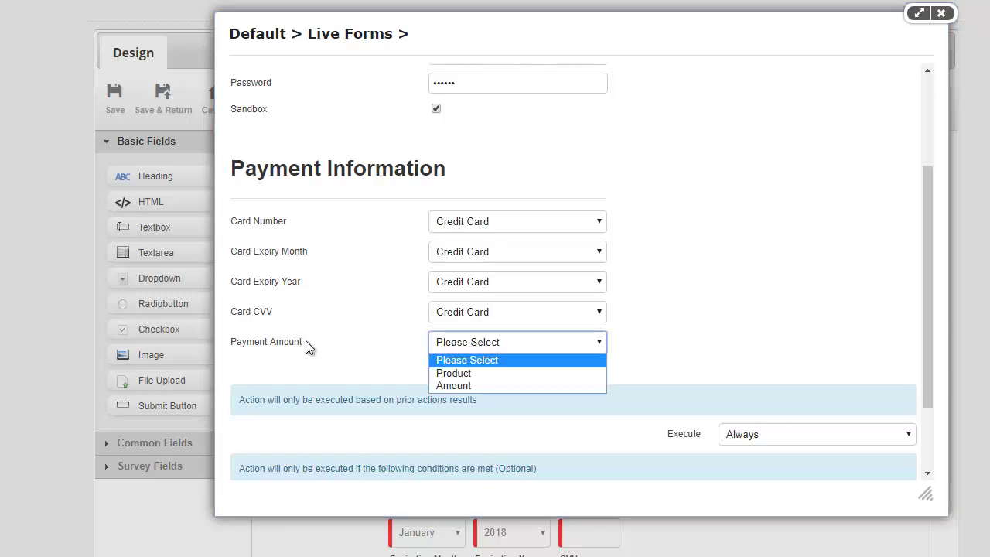
{"action": "left_click", "coordinate": [466, 386]}
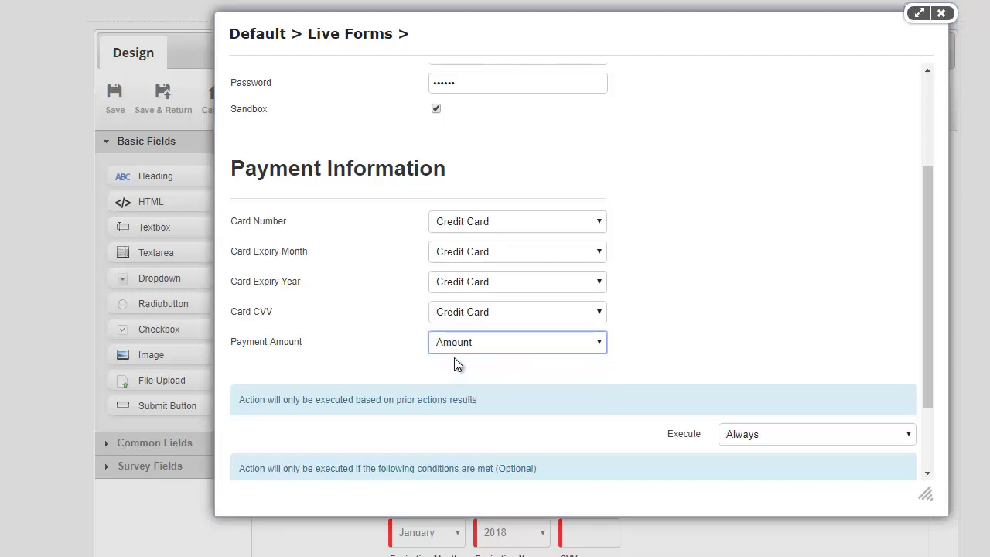
{"action": "left_click_drag", "start_coordinate": [465, 41], "coordinate": [632, 314]}
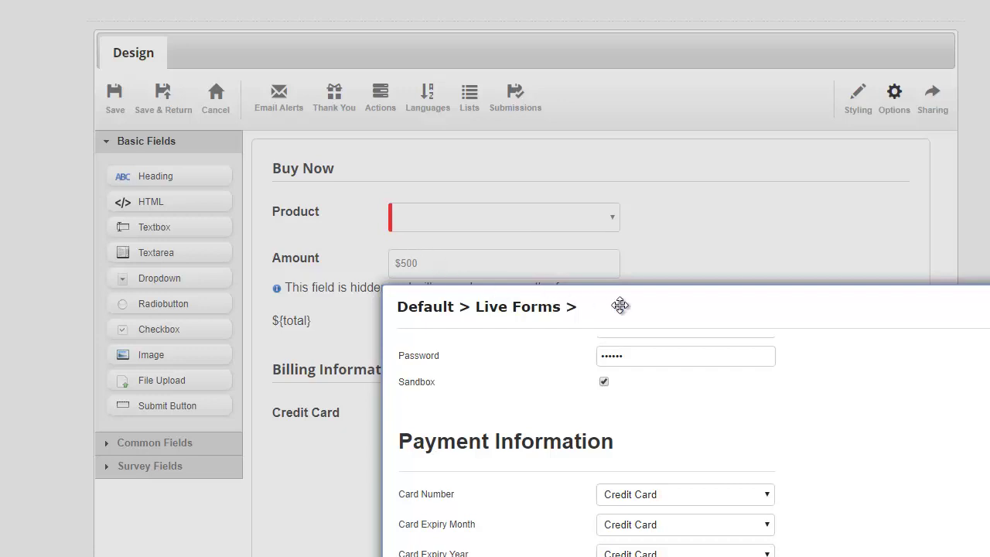
{"action": "left_click_drag", "start_coordinate": [618, 305], "coordinate": [444, 104]}
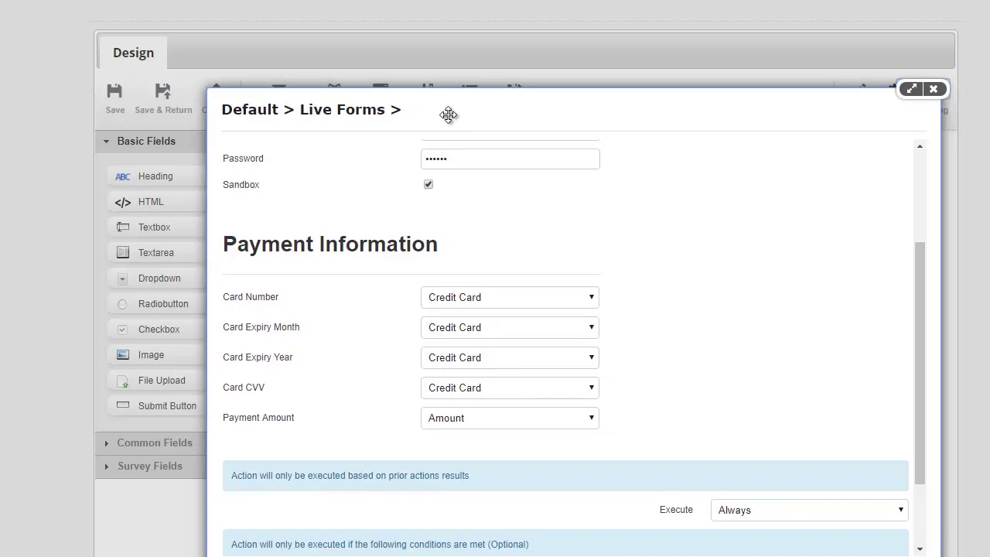
{"action": "scroll", "coordinate": [402, 305], "scroll_direction": "down", "scroll_amount": 2}
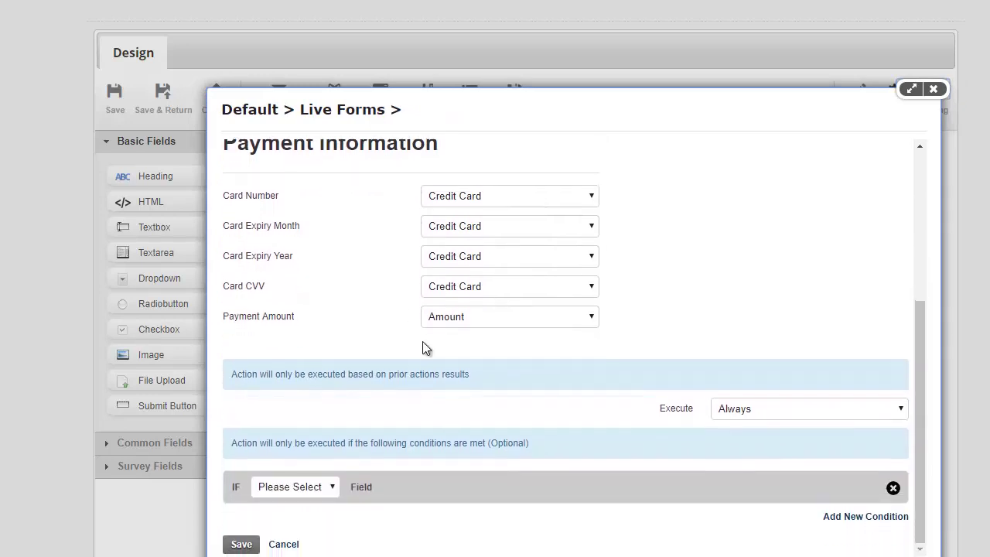
Step: Save the Payment action and add a new Show Message action
{"action": "left_click", "coordinate": [242, 545]}
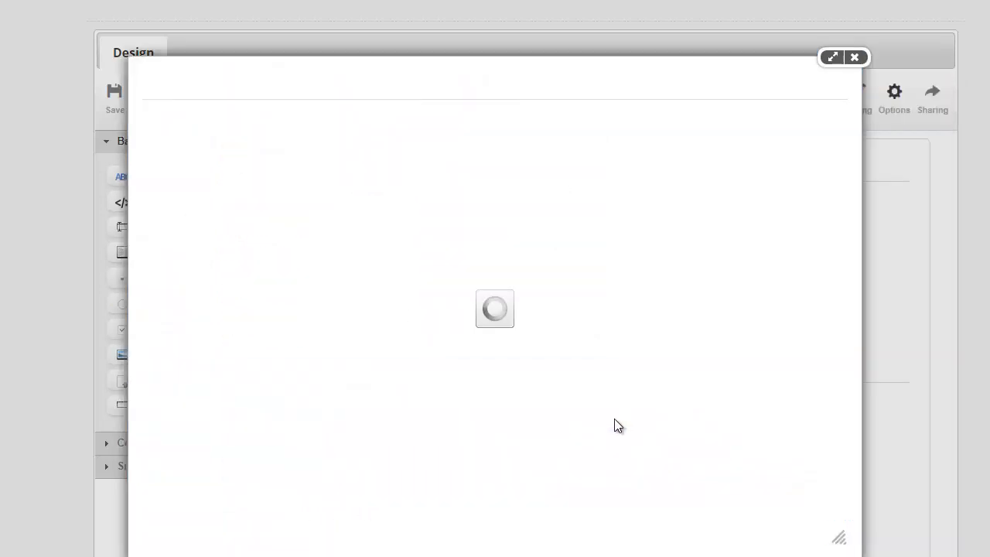
{"action": "left_click", "coordinate": [219, 179]}
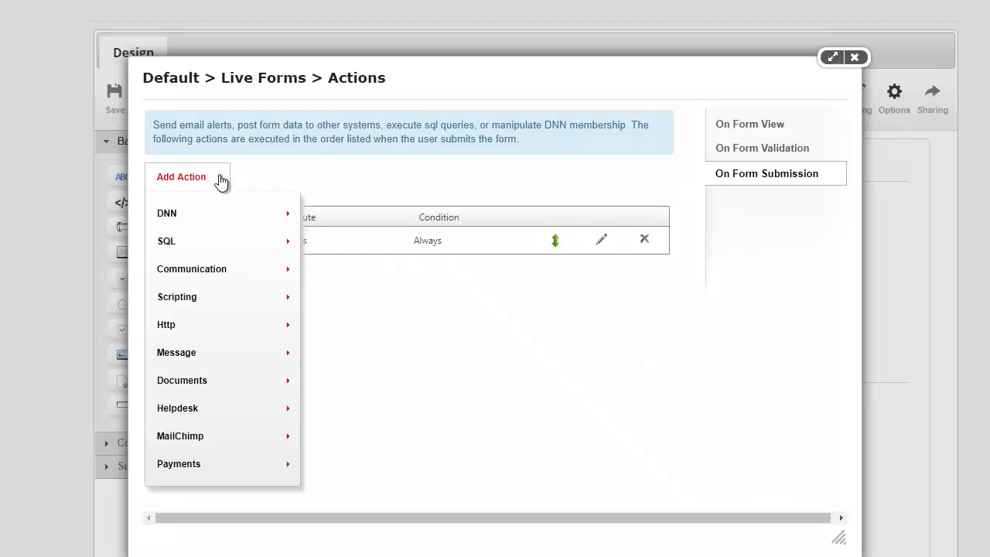
{"action": "mouse_move", "coordinate": [222, 354]}
{"action": "left_click", "coordinate": [339, 362]}
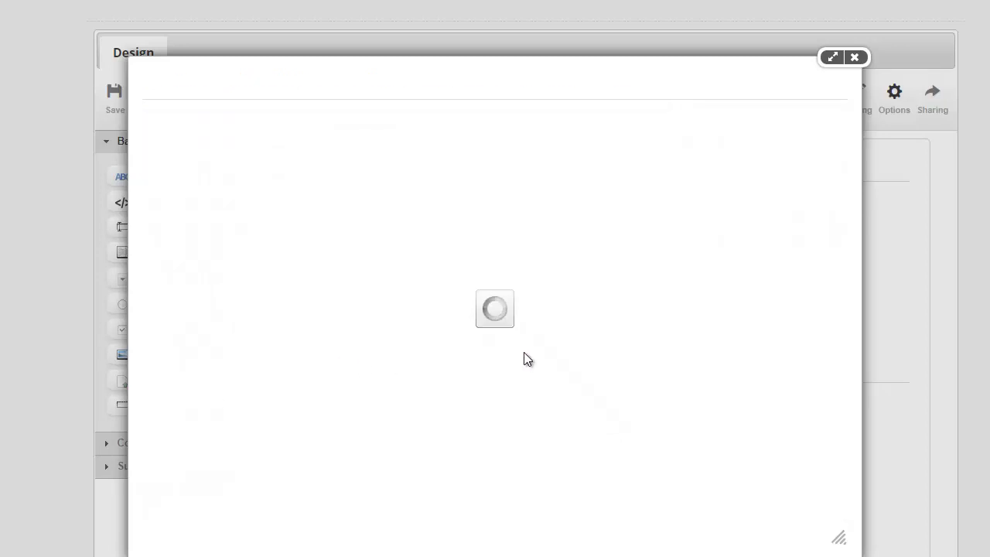
Step: Name it Success with 'Your order has been placed. Transaction ID:' plus the transaction ID token
{"action": "left_click", "coordinate": [736, 122]}
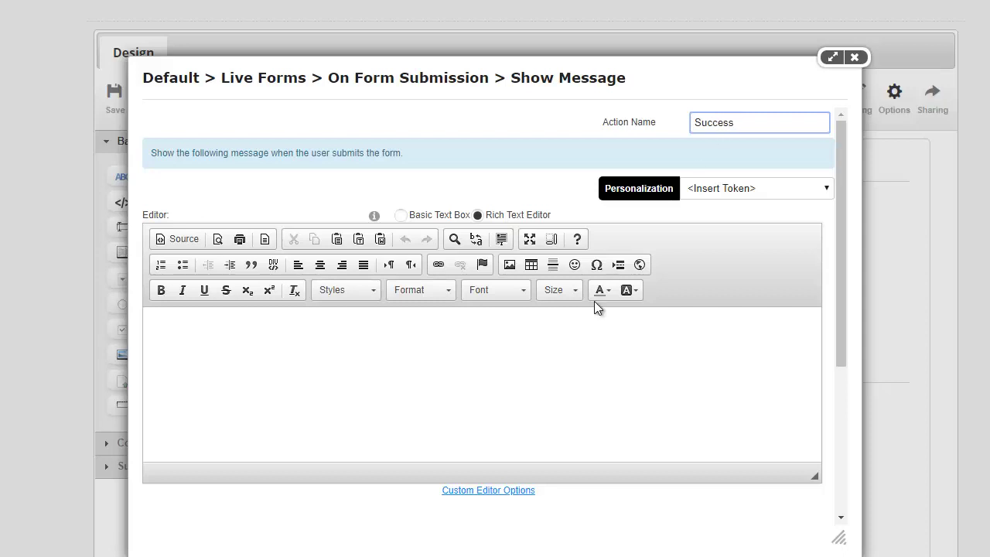
{"action": "left_click", "coordinate": [589, 342]}
{"action": "type", "text": "Your "}
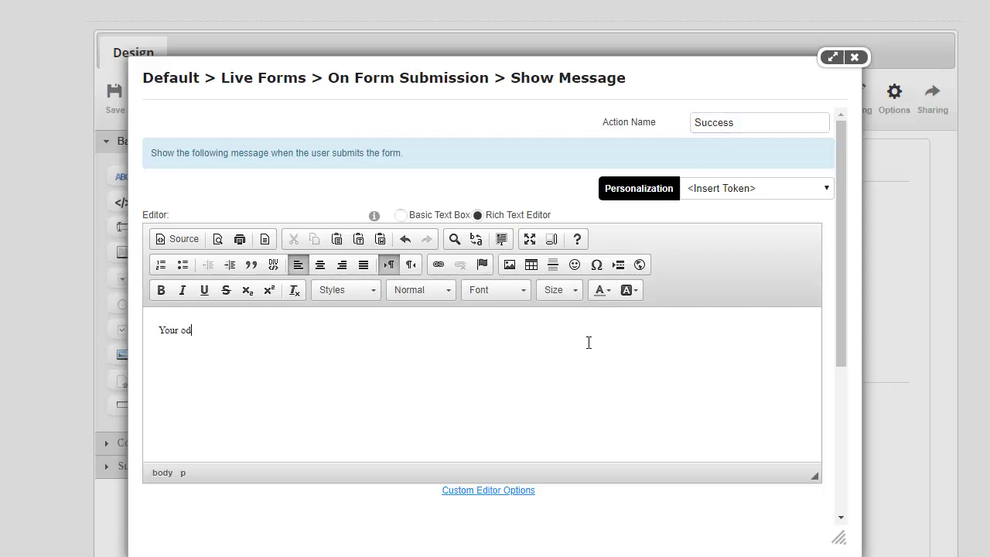
{"action": "type", "text": "order has been placed. Tran"}
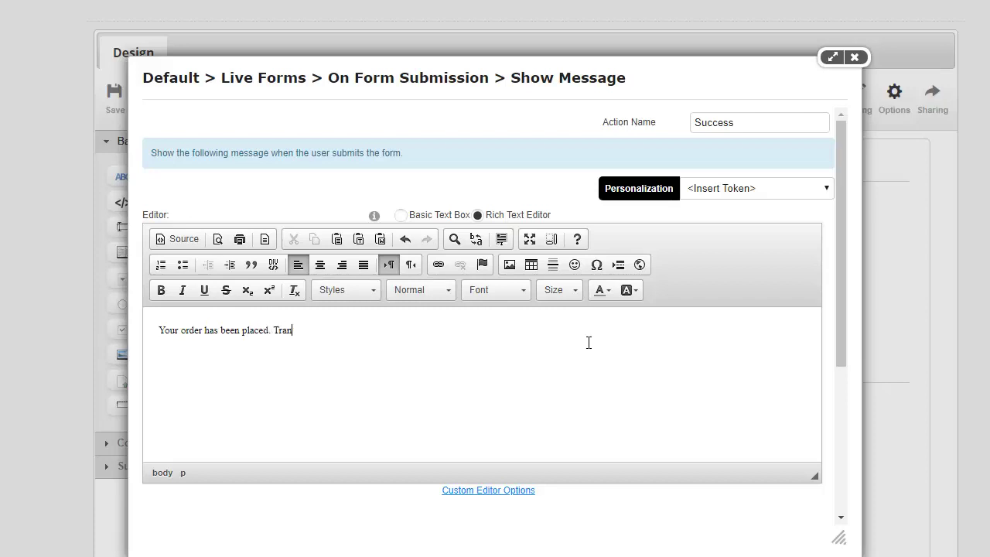
{"action": "type", "text": "saction ID: [Payment:Transacti"}
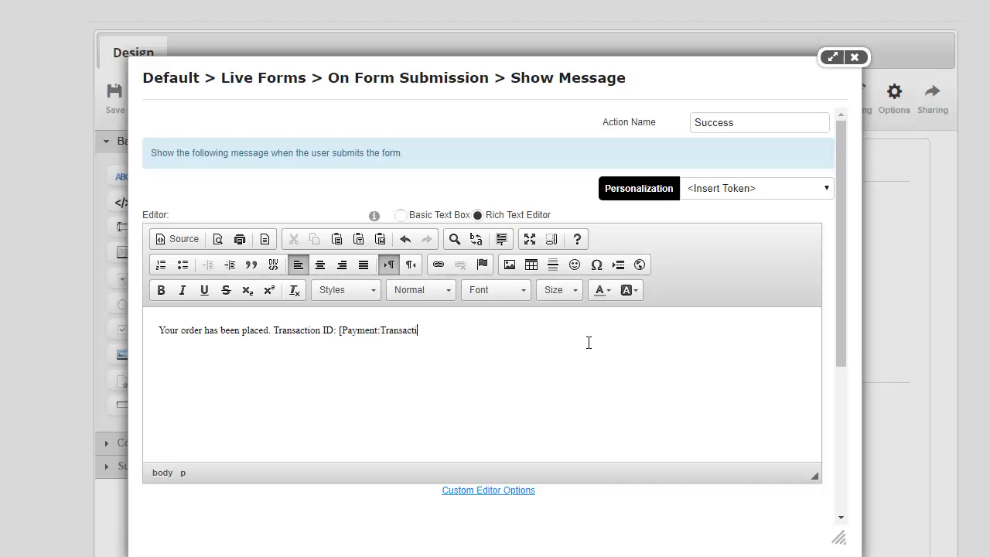
{"action": "type", "text": "onId"}
{"action": "left_click_drag", "start_coordinate": [459, 345], "coordinate": [338, 348]}
{"action": "left_click", "coordinate": [334, 350]}
{"action": "left_click_drag", "start_coordinate": [163, 339], "coordinate": [495, 376]}
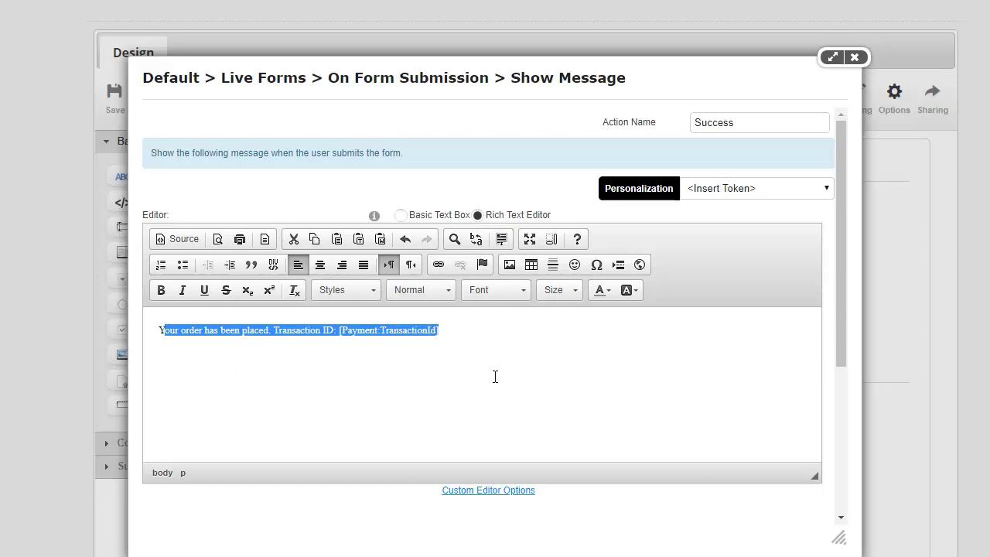
Step: Set it to run only if the immediately prior action is successful, and add it
{"action": "scroll", "coordinate": [489, 380], "scroll_direction": "down", "scroll_amount": 3}
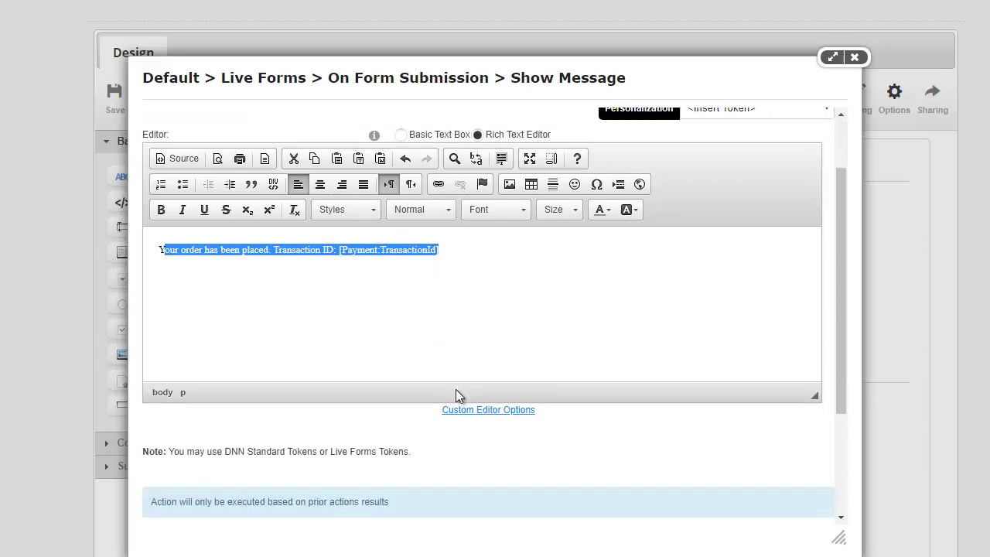
{"action": "scroll", "coordinate": [542, 390], "scroll_direction": "down", "scroll_amount": 1}
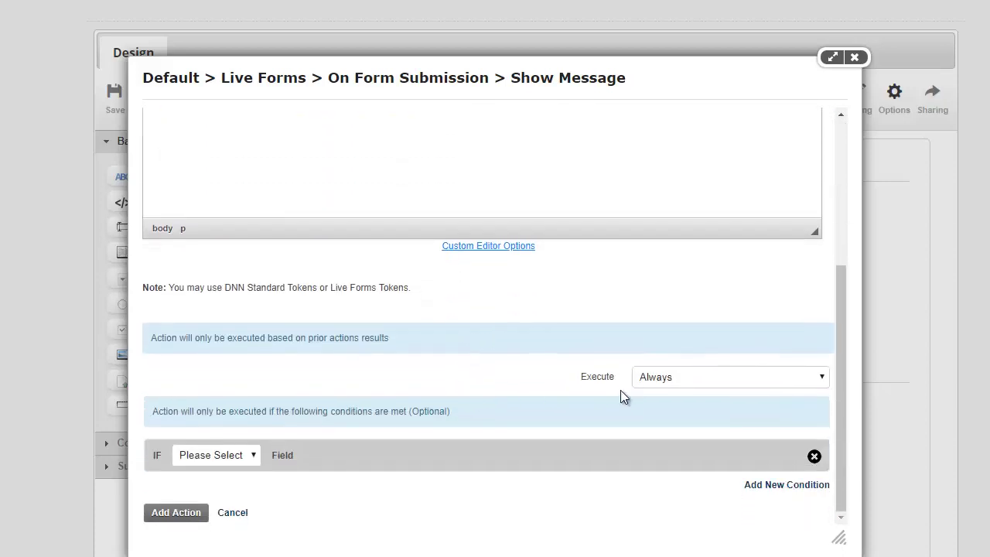
{"action": "left_click", "coordinate": [673, 381]}
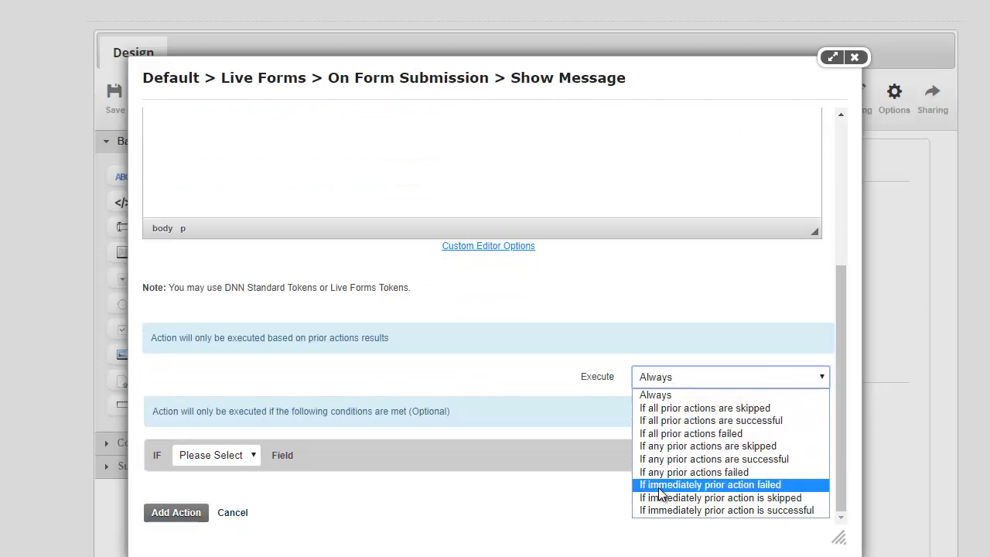
{"action": "left_click", "coordinate": [734, 510]}
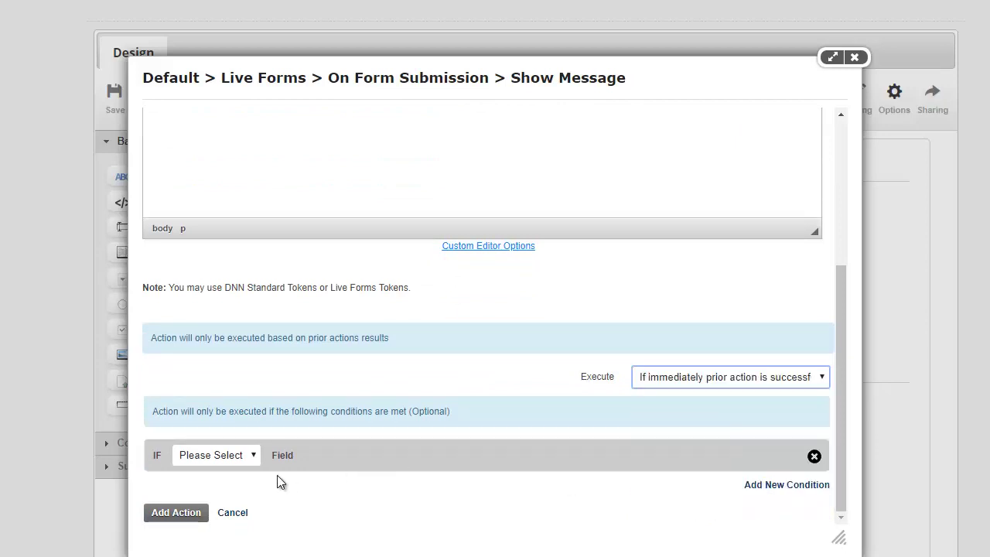
{"action": "left_click", "coordinate": [186, 515]}
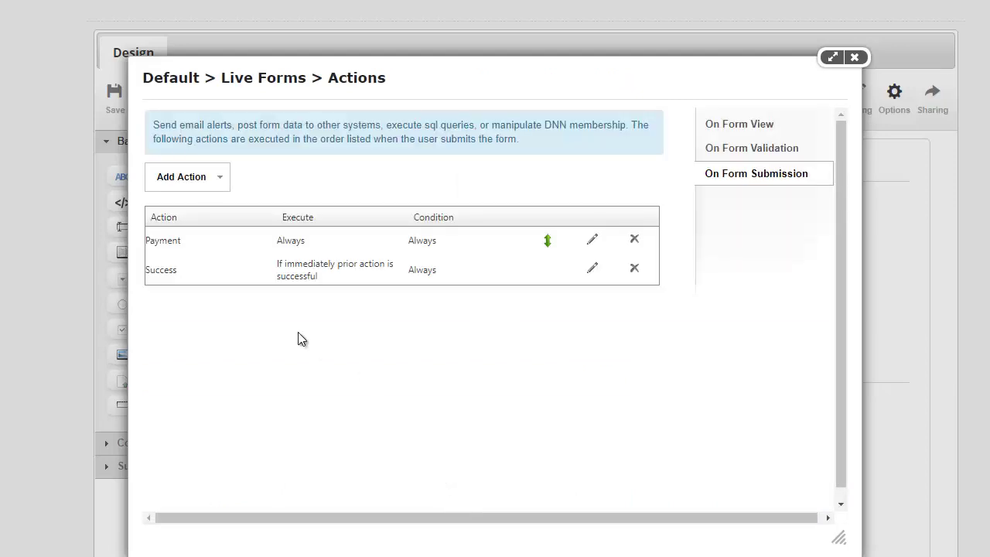
Step: Add a Show Message action named Failed reading 'There was an error completing your order'
{"action": "left_click", "coordinate": [209, 175]}
{"action": "mouse_move", "coordinate": [243, 357]}
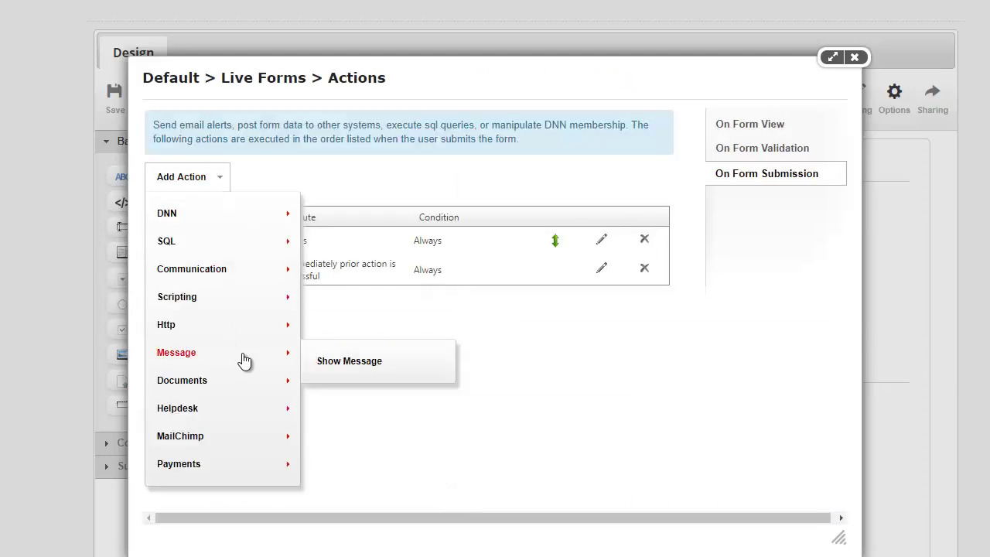
{"action": "left_click", "coordinate": [331, 360]}
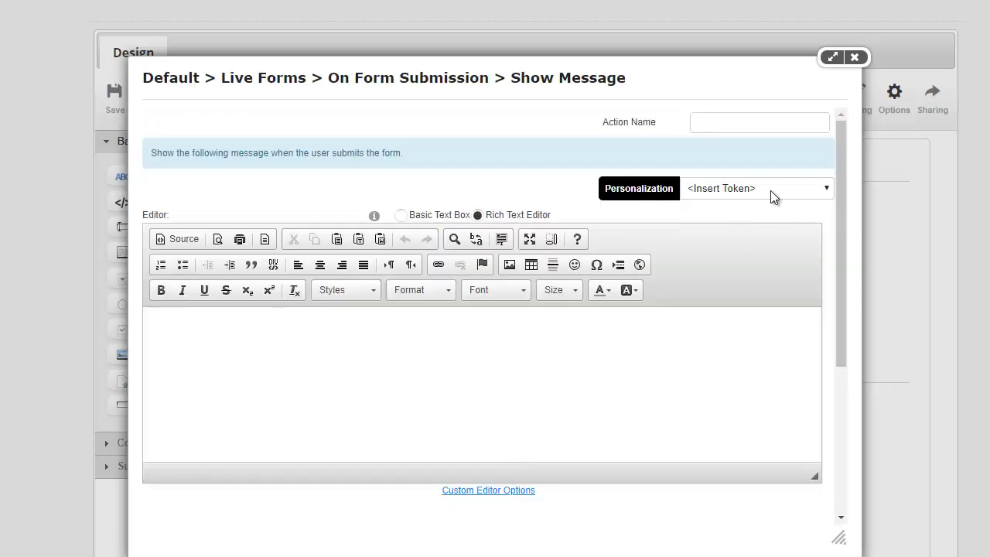
{"action": "left_click", "coordinate": [767, 131]}
{"action": "type", "text": "Fail"}
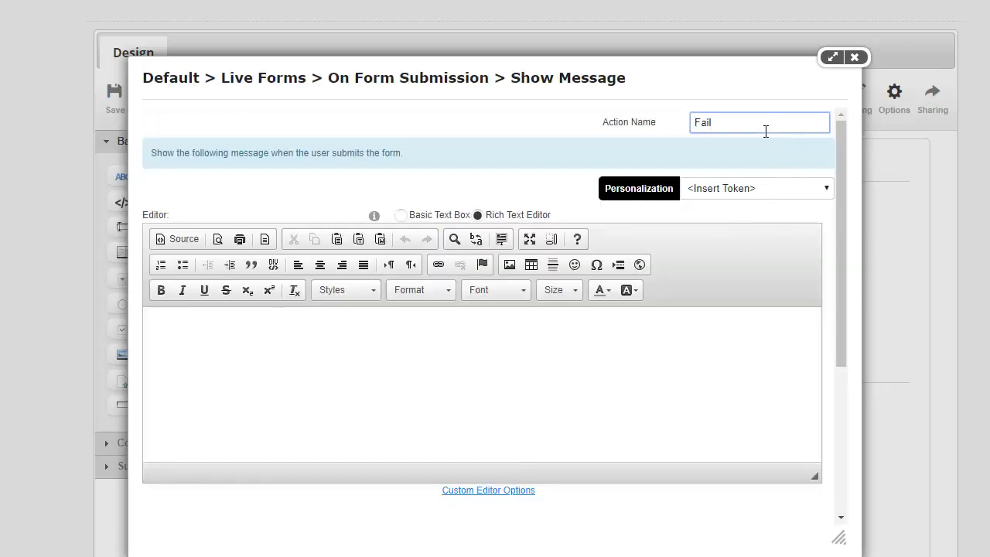
{"action": "type", "text": "ed"}
{"action": "left_click", "coordinate": [675, 376]}
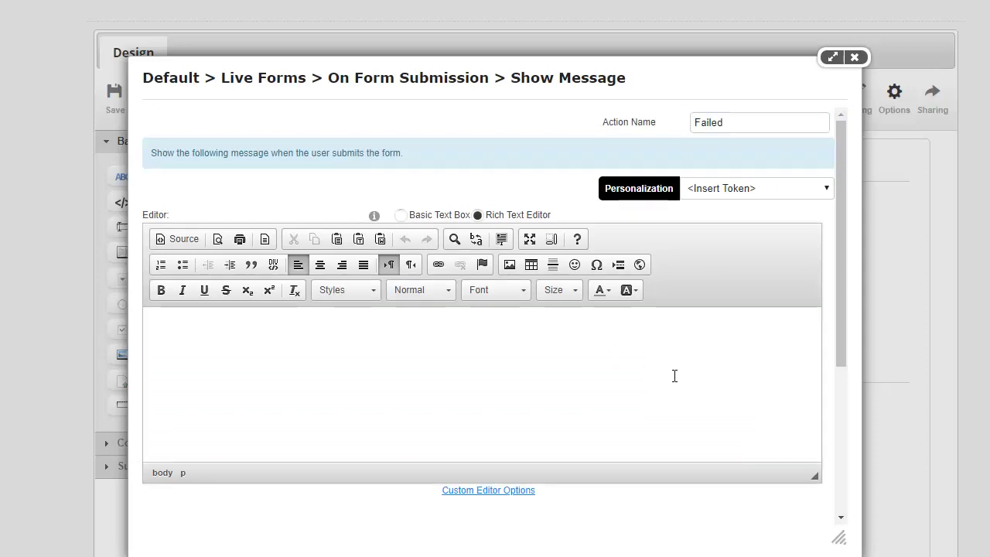
{"action": "type", "text": "Your"}
{"action": "key", "text": "shift+Home"}
{"action": "type", "text": "There was an "}
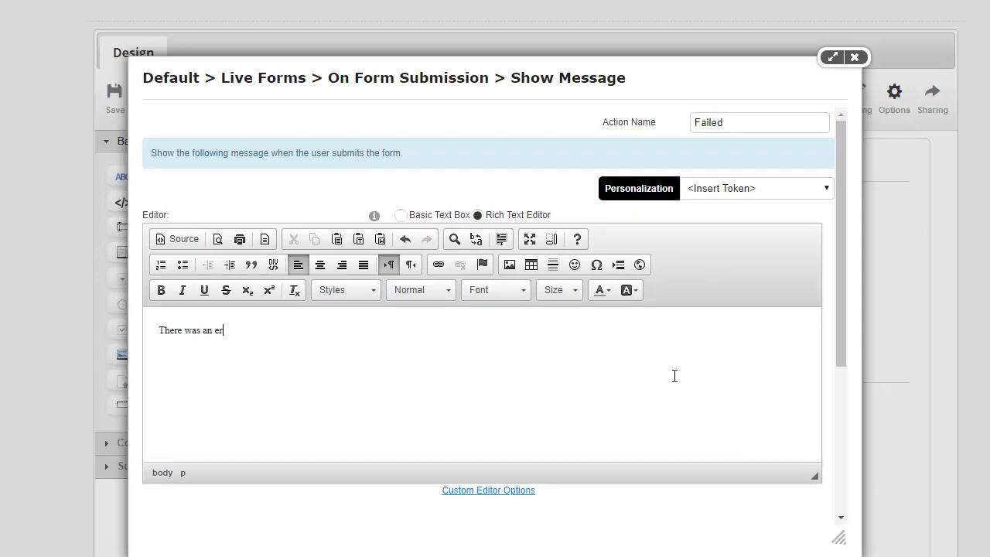
{"action": "type", "text": "error placing"}
{"action": "key", "text": "ctrl+shift+Left"}
{"action": "type", "text": "completing your order."}
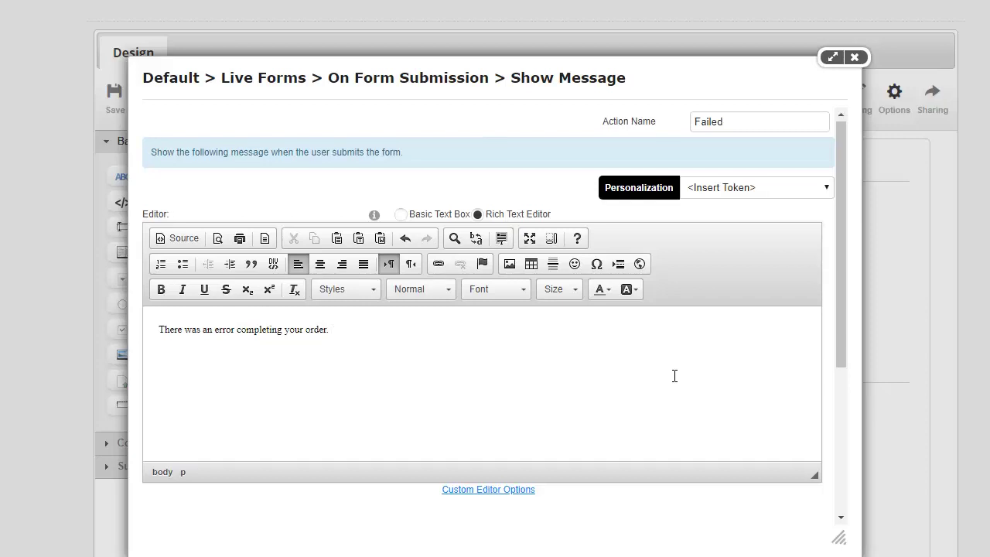
Step: Set it to run only if any prior actions failed, and add it
{"action": "scroll", "coordinate": [599, 349], "scroll_direction": "down", "scroll_amount": 3}
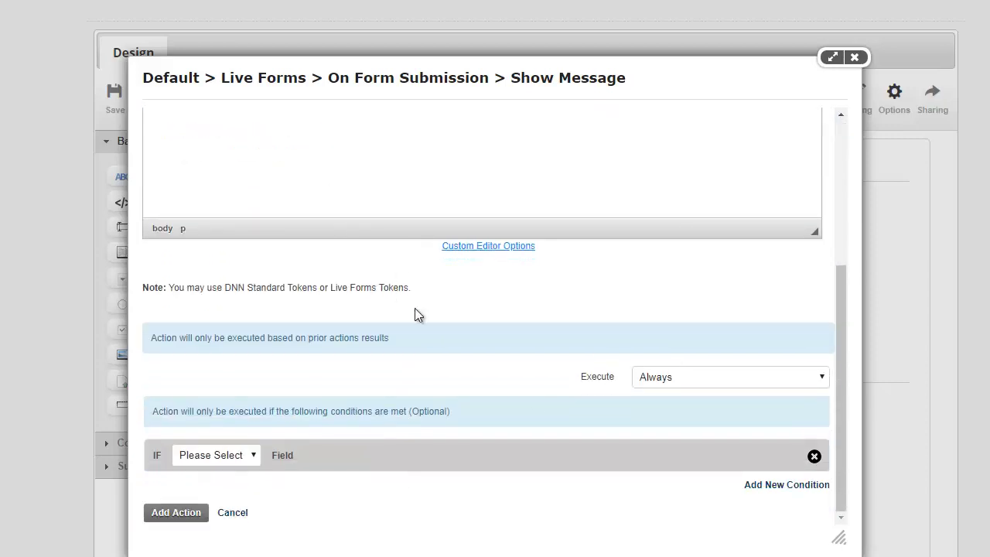
{"action": "left_click", "coordinate": [658, 380]}
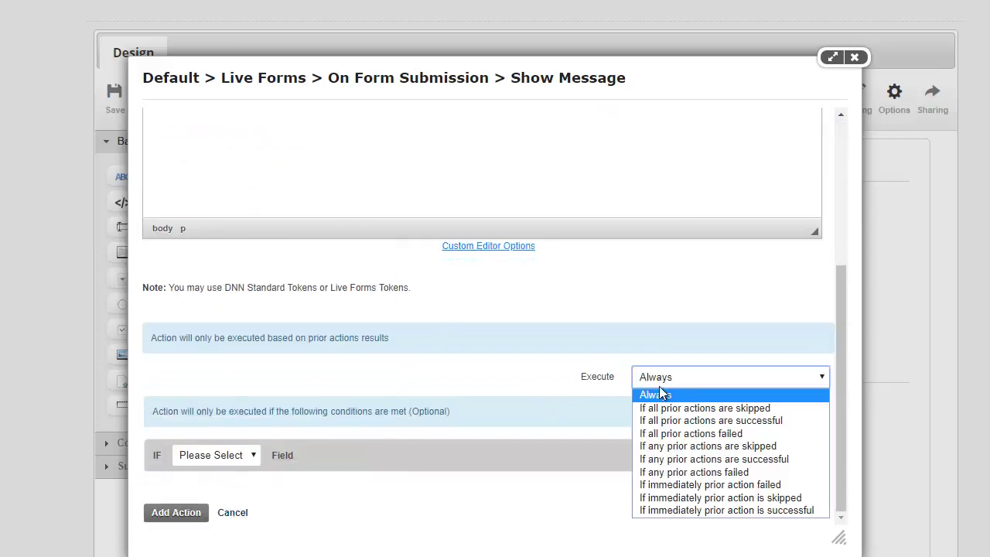
{"action": "left_click", "coordinate": [670, 473]}
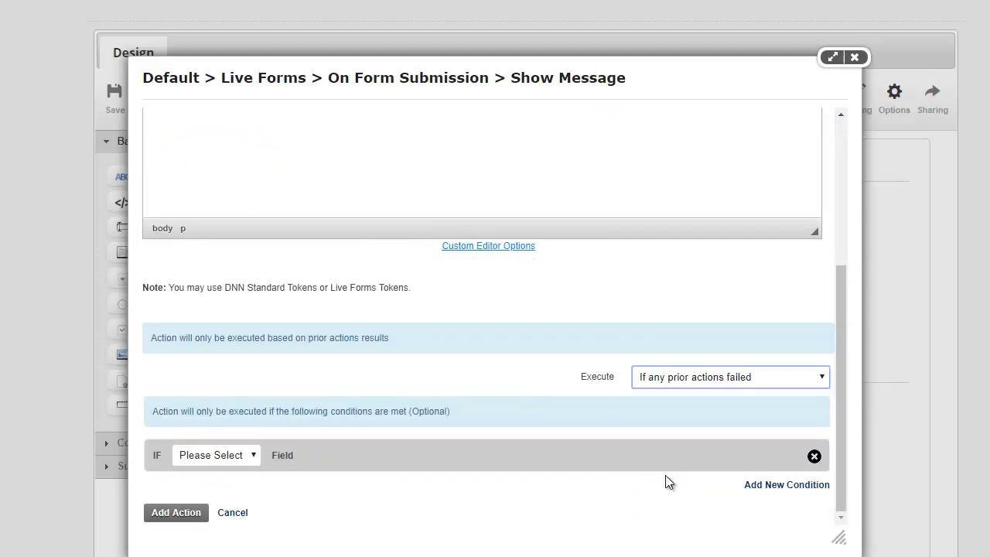
{"action": "left_click", "coordinate": [188, 517]}
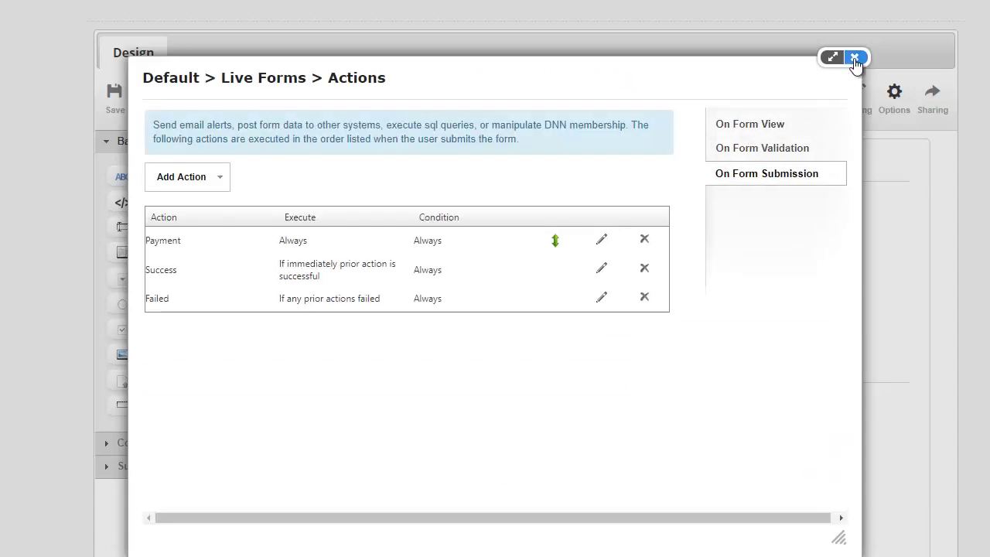
Step: Close the Actions list, then Save & Return to the live Buy Now form
{"action": "left_click", "coordinate": [854, 58]}
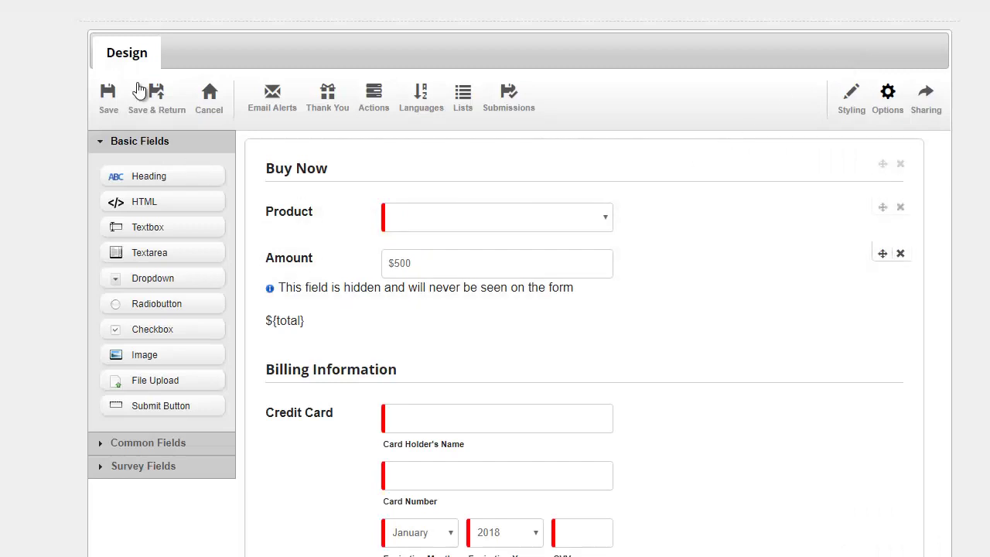
{"action": "left_click", "coordinate": [155, 108]}
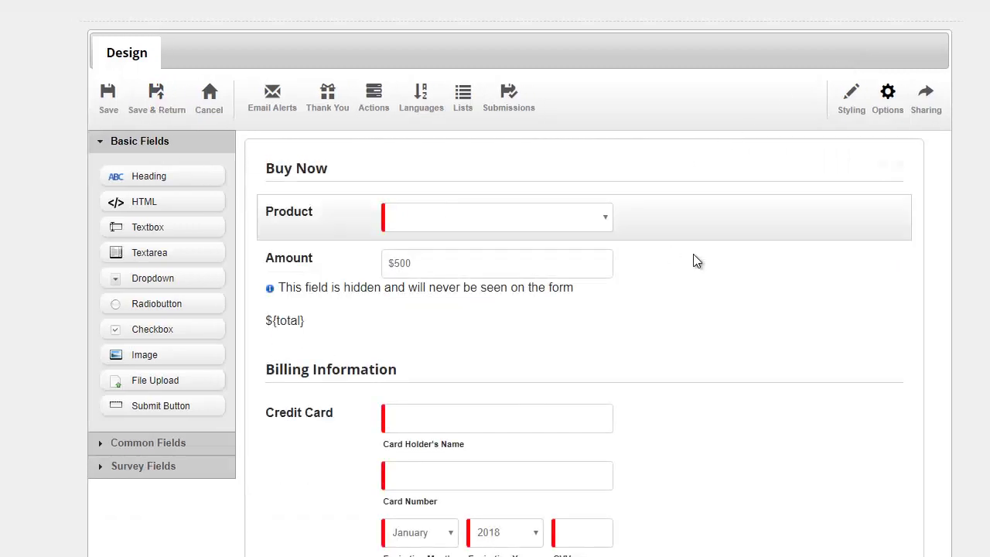
{"action": "scroll", "coordinate": [921, 365], "scroll_direction": "down", "scroll_amount": 5}
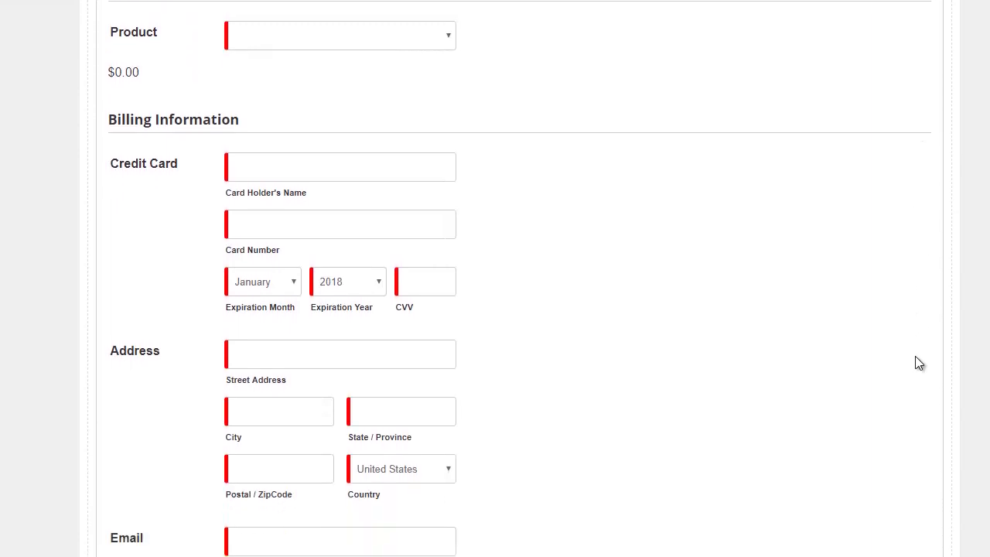
Step: Choose iPhone 6s and enter the card holder's name, test card number, 2020 expiry and CVV
{"action": "left_click", "coordinate": [355, 45]}
{"action": "left_click", "coordinate": [336, 81]}
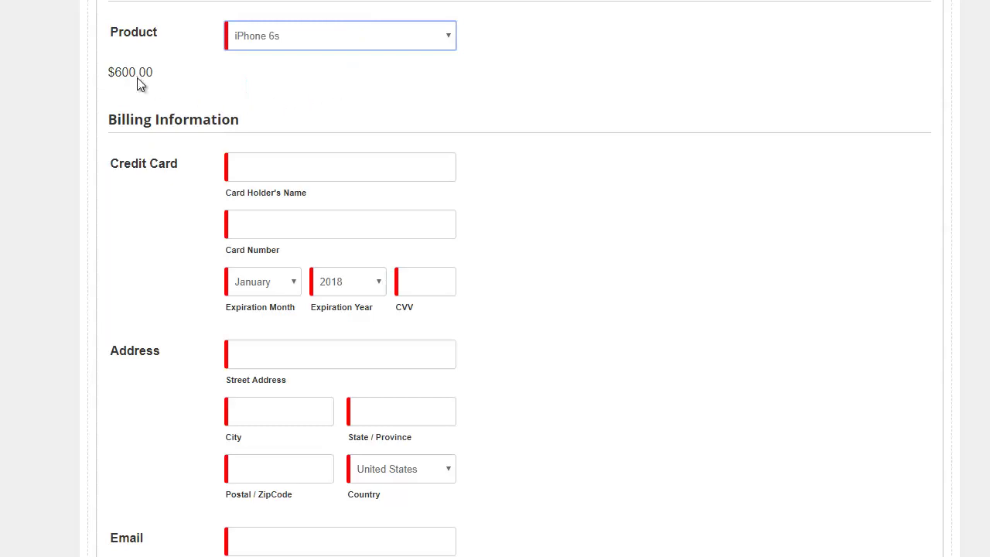
{"action": "left_click", "coordinate": [340, 163]}
{"action": "type", "text": "Joh"}
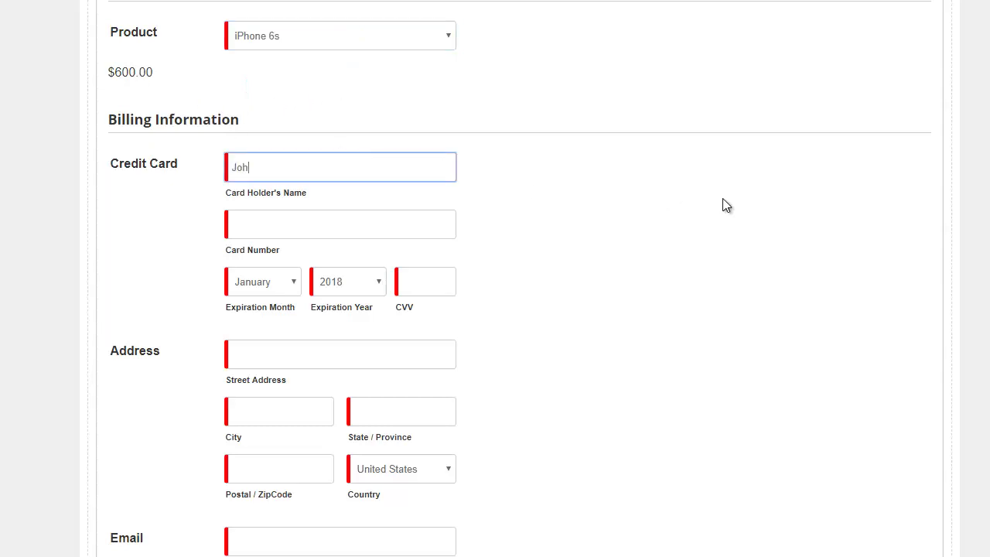
{"action": "type", "text": "n Doe"}
{"action": "key", "text": "Tab"}
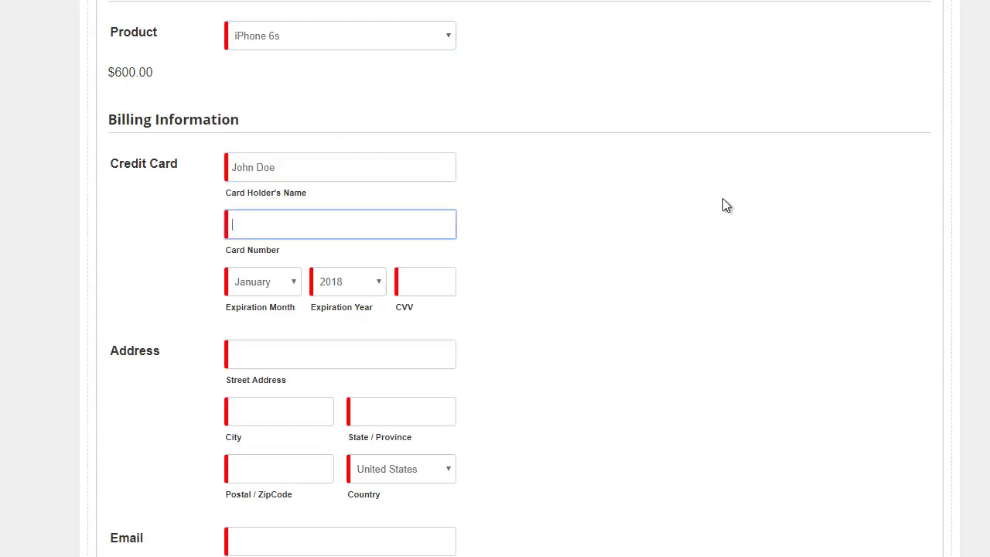
{"action": "key", "text": "alt+Tab"}
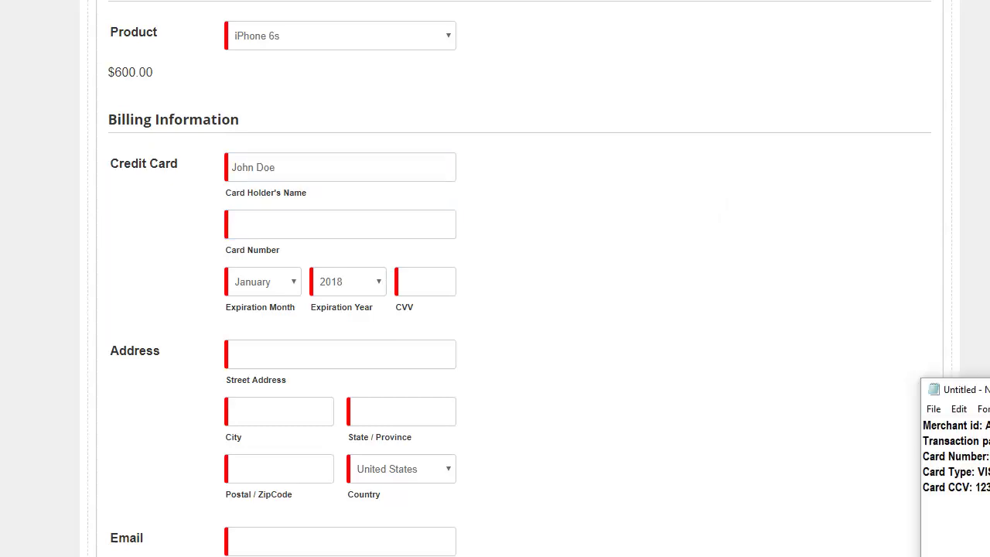
{"action": "left_click", "coordinate": [369, 230]}
{"action": "type", "text": "4444333322221111"}
{"action": "left_click", "coordinate": [353, 282]}
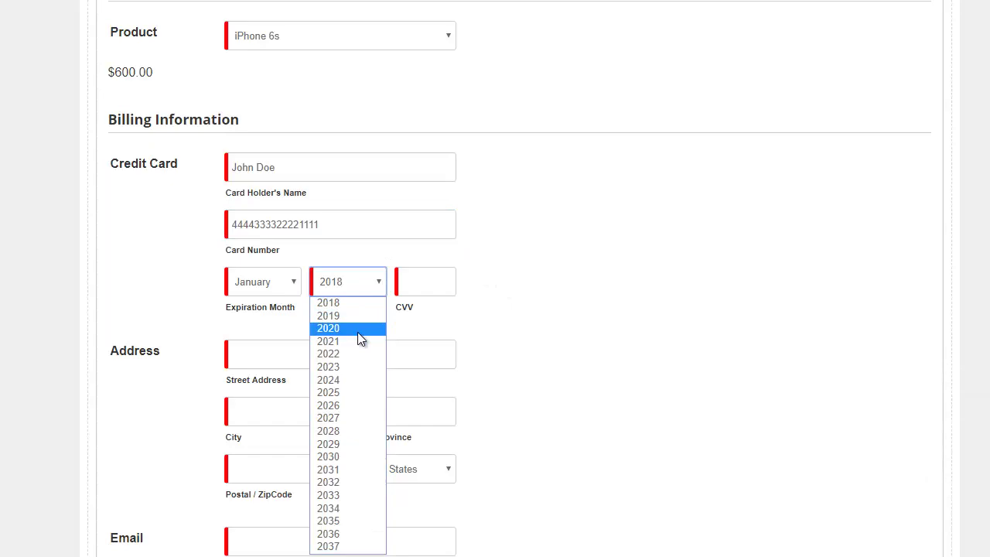
{"action": "left_click", "coordinate": [358, 329]}
{"action": "left_click", "coordinate": [423, 286]}
{"action": "type", "text": "123"}
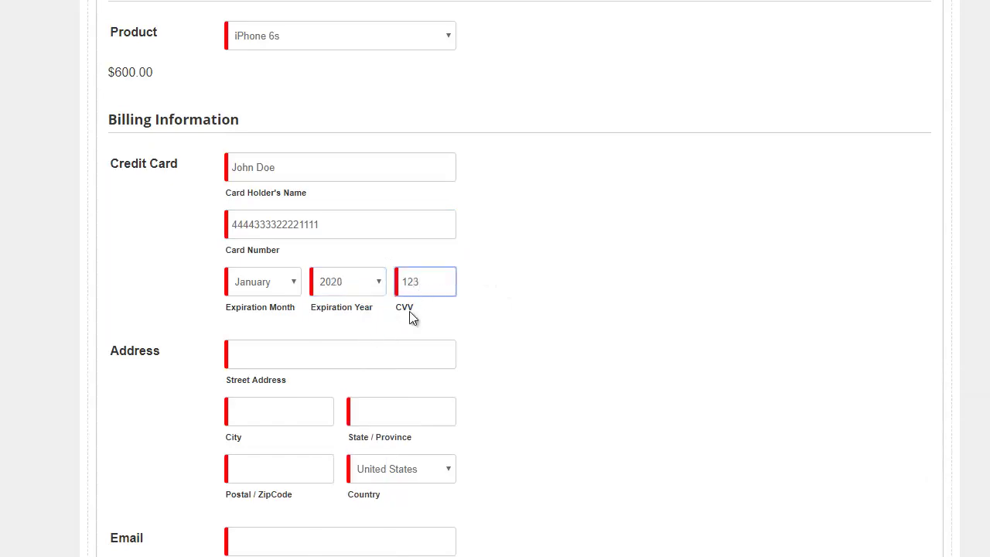
Step: Fill in the billing street address, city Irvine, state CA and postal code 90001
{"action": "left_click", "coordinate": [408, 359]}
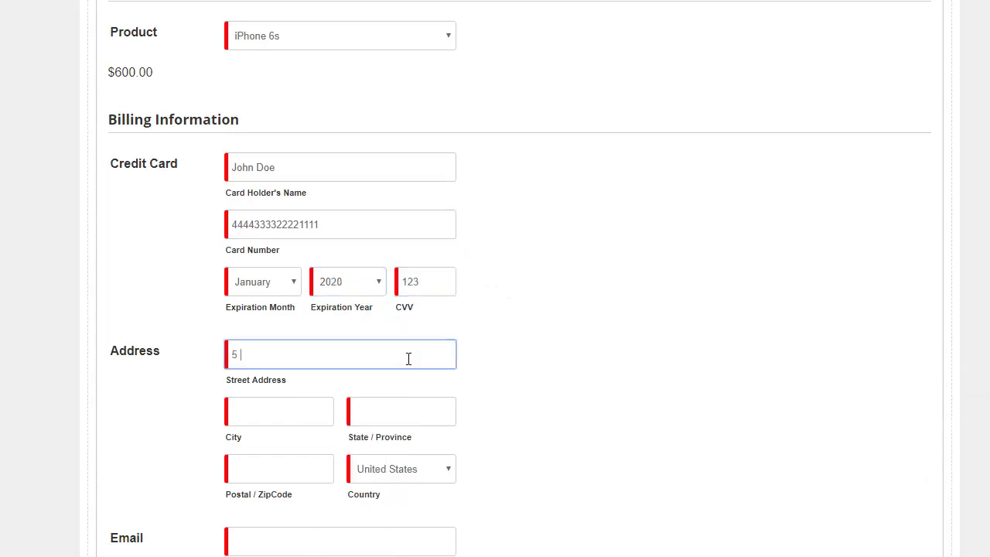
{"action": "key", "text": "Tab"}
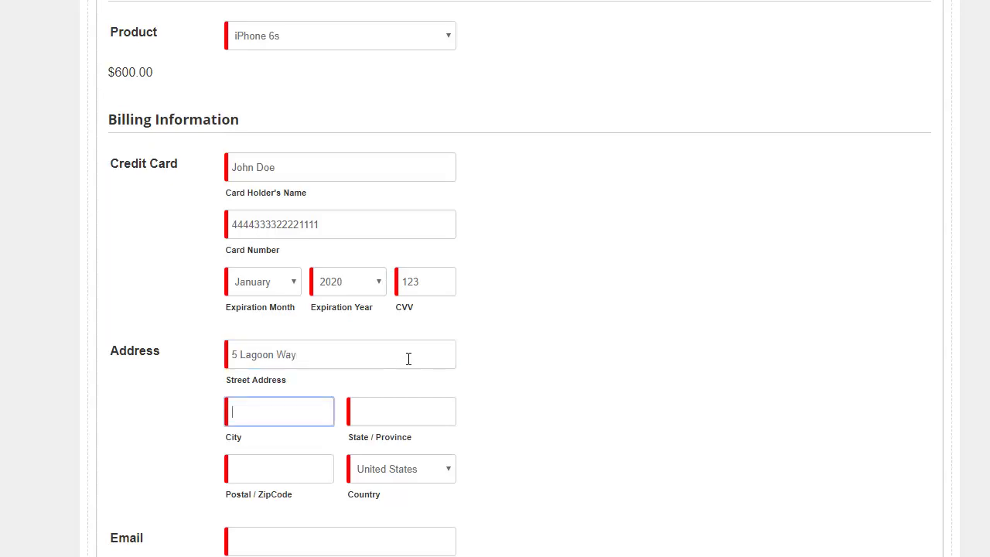
{"action": "type", "text": "Irvine"}
{"action": "key", "text": "Tab"}
{"action": "type", "text": "CA"}
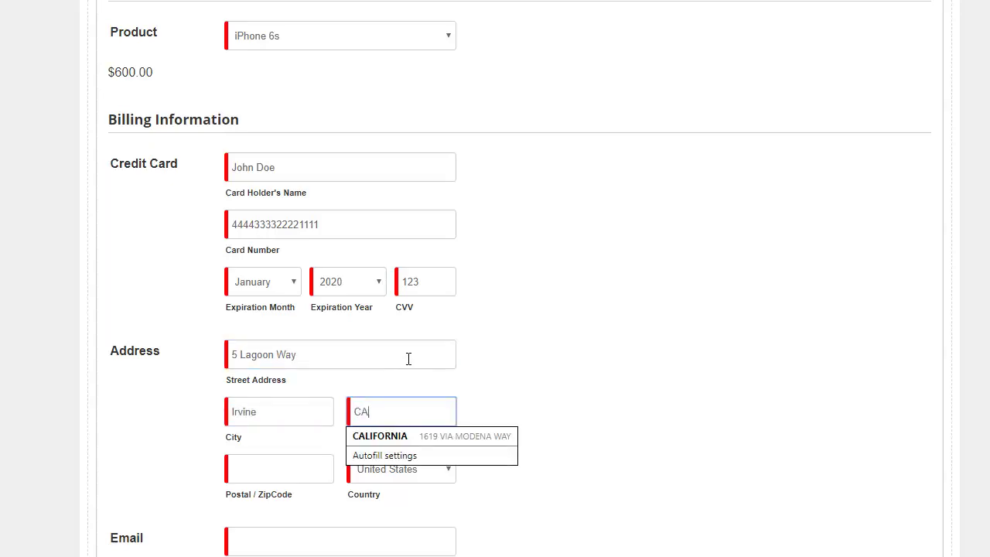
{"action": "key", "text": "Tab"}
{"action": "type", "text": "9000"}
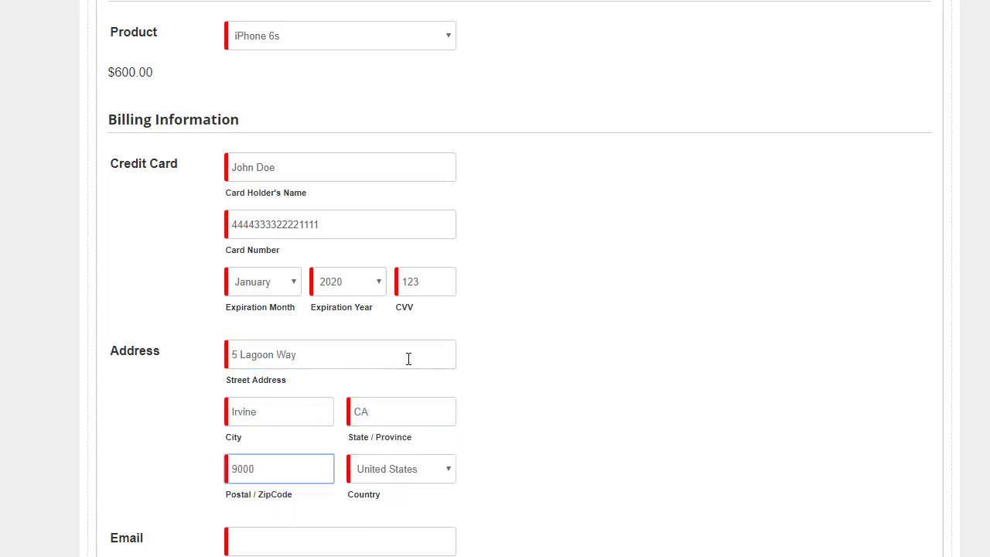
{"action": "type", "text": "1"}
{"action": "key", "text": "Tab"}
Step: Enter the buyer's email address and submit the order with Buy Now
{"action": "scroll", "coordinate": [408, 362], "scroll_direction": "down", "scroll_amount": 1}
{"action": "left_click", "coordinate": [415, 475]}
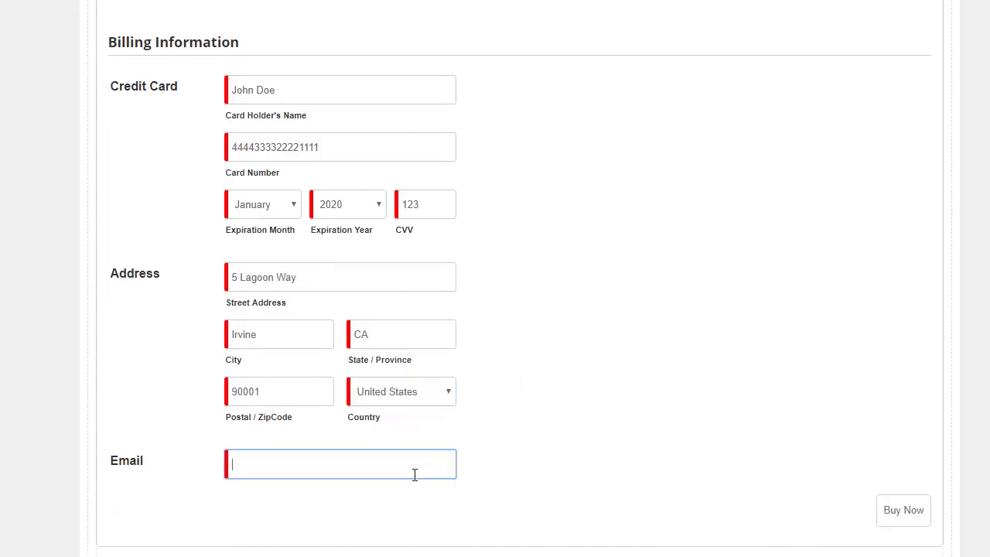
{"action": "type", "text": "john@doe.com"}
{"action": "left_click", "coordinate": [920, 523]}
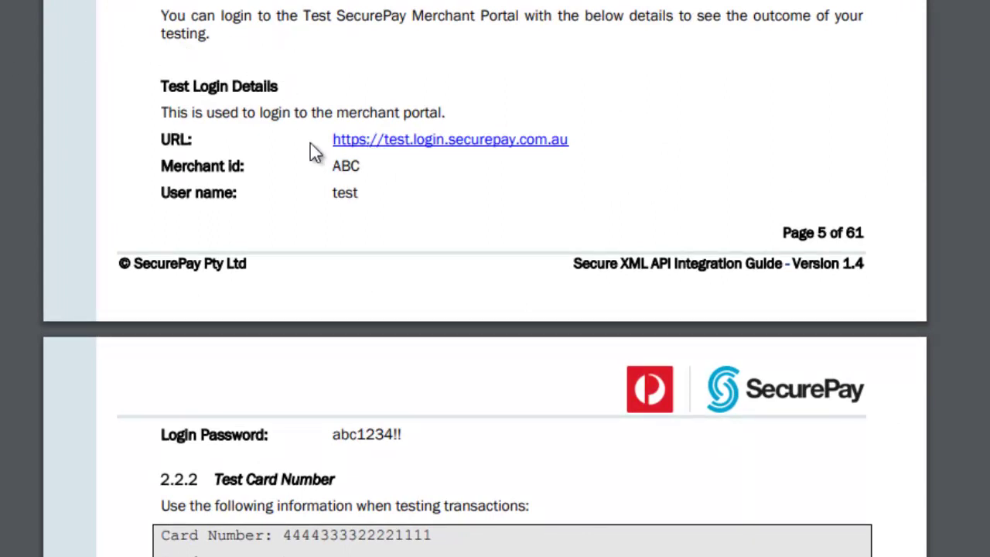
Step: Open the test.login.securepay.com.au portal in a new tab and select the test login password
{"action": "right_click", "coordinate": [396, 146]}
{"action": "left_click", "coordinate": [385, 162]}
{"action": "left_click", "coordinate": [312, 199]}
{"action": "left_click_drag", "start_coordinate": [335, 434], "coordinate": [401, 436]}
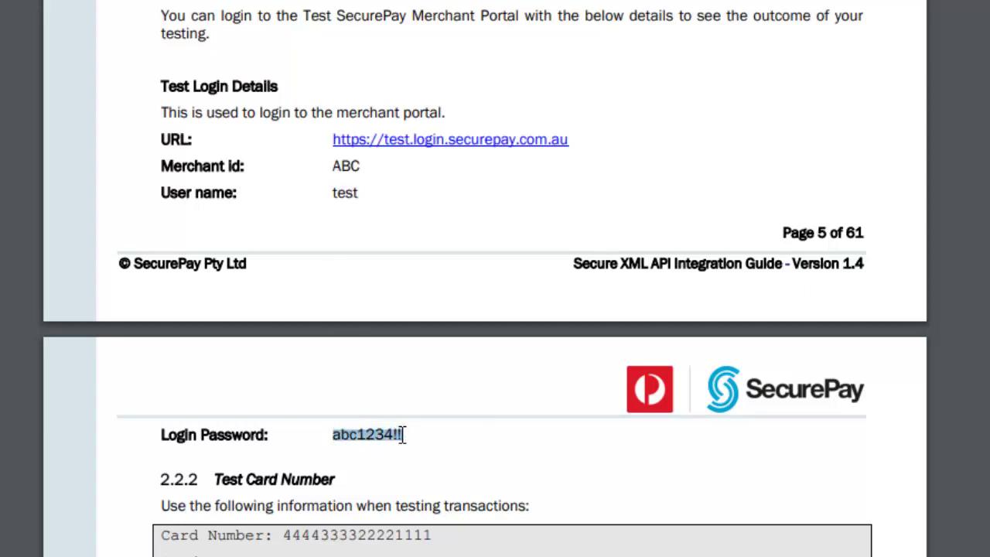
{"action": "scroll", "coordinate": [403, 434], "scroll_direction": "up", "scroll_amount": 2}
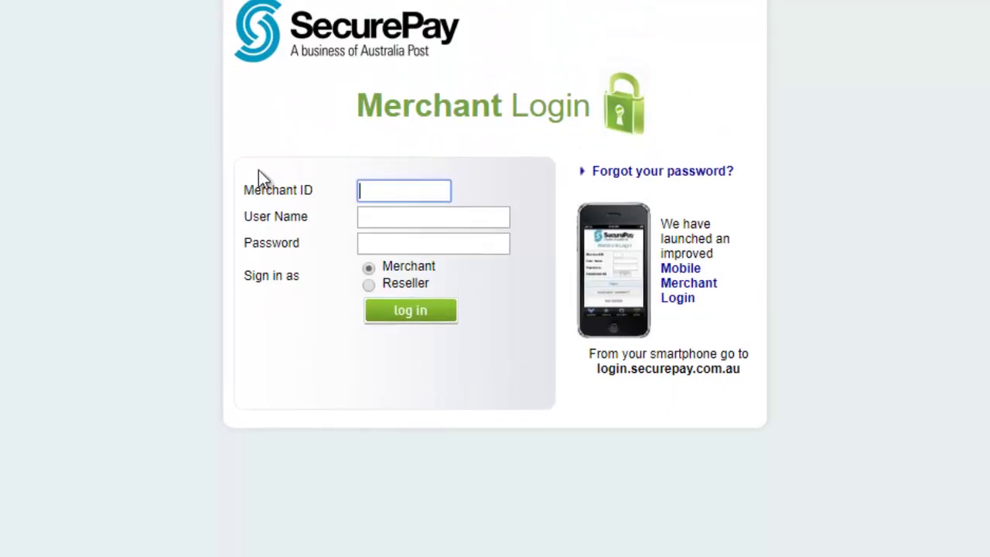
Step: Log in with the test merchant ID, user name and pasted password, then open the $600.00 transaction
{"action": "type", "text": "ABC"}
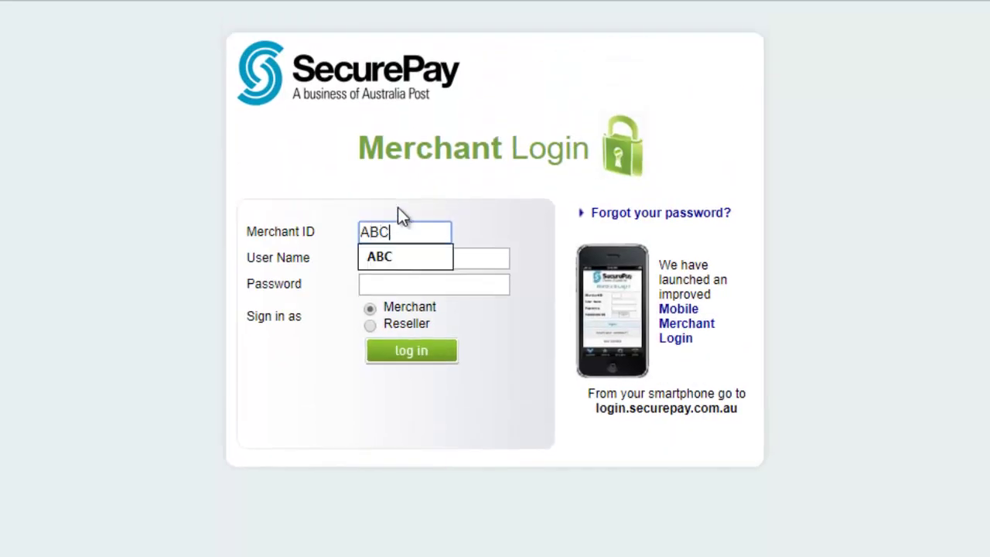
{"action": "key", "text": "Tab"}
{"action": "type", "text": "test"}
{"action": "key", "text": "Tab"}
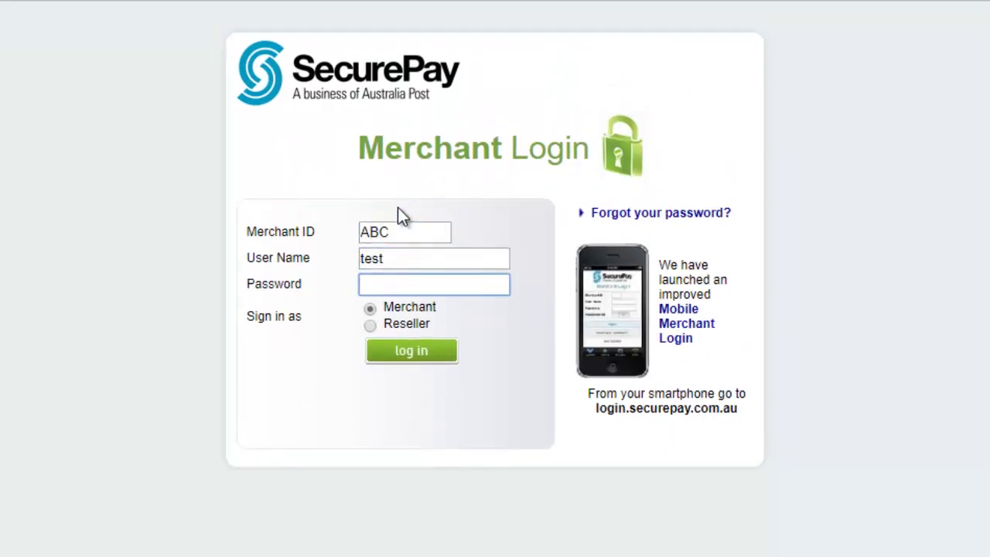
{"action": "key", "text": "ctrl+v"}
{"action": "left_click", "coordinate": [423, 357]}
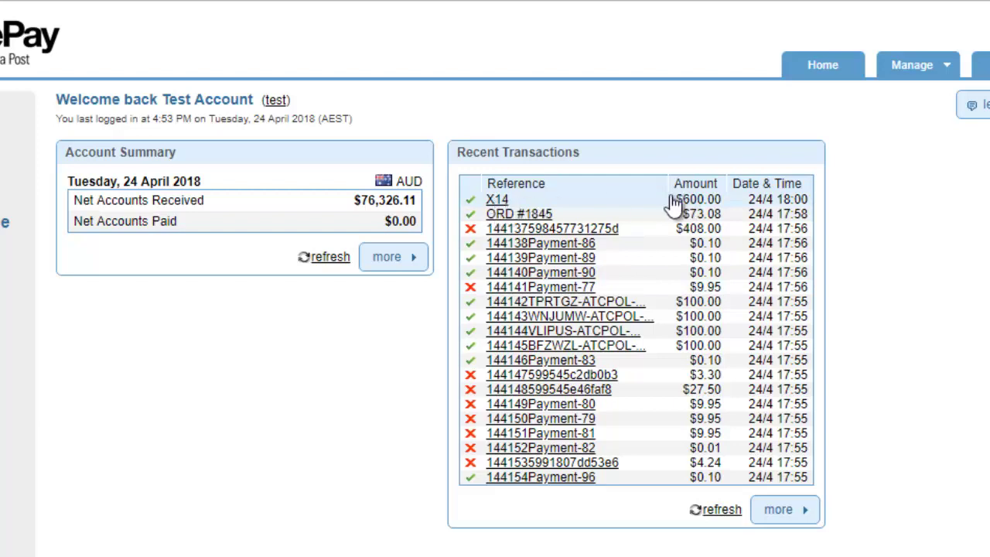
{"action": "left_click", "coordinate": [506, 202]}
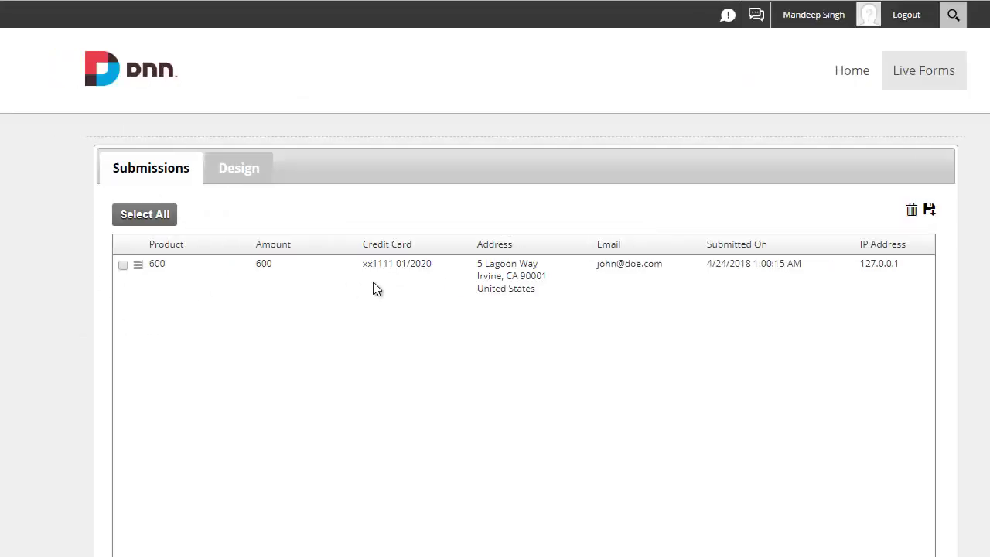
Step: Open the submission's result and verify SecurePay Payment Success, 60000 AUD, order reference and transaction ID
{"action": "left_click", "coordinate": [139, 266]}
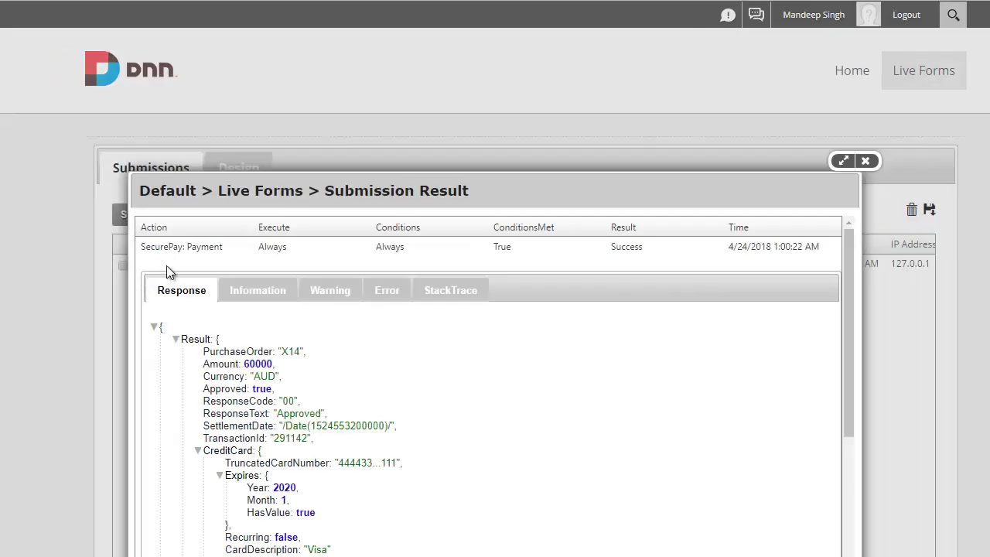
{"action": "left_click_drag", "start_coordinate": [151, 250], "coordinate": [182, 249]}
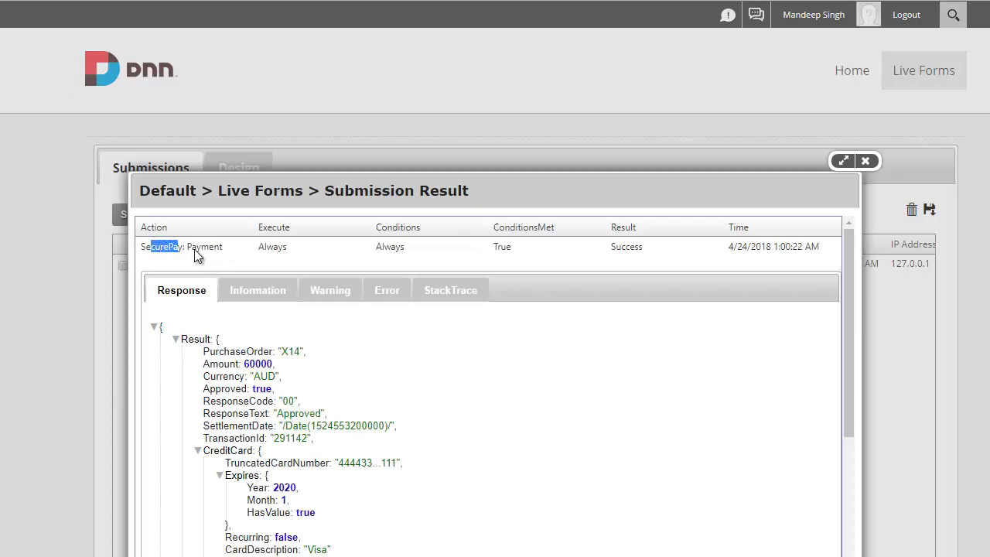
{"action": "double_click", "coordinate": [634, 248]}
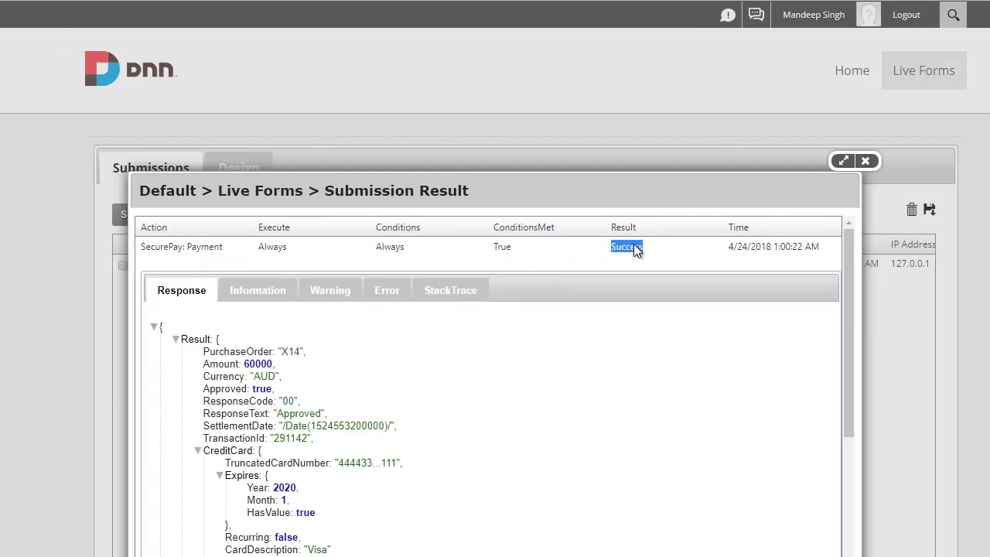
{"action": "double_click", "coordinate": [262, 364]}
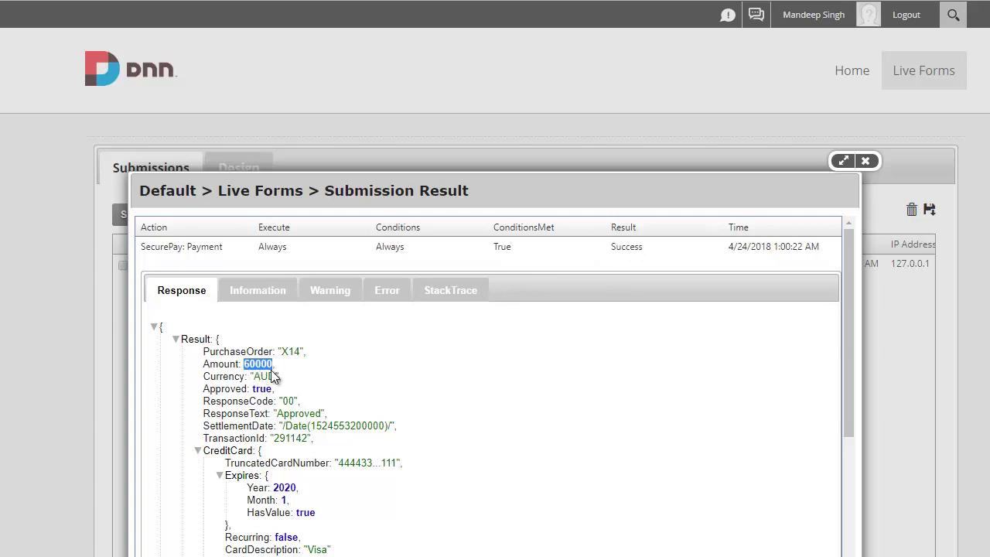
{"action": "double_click", "coordinate": [270, 376]}
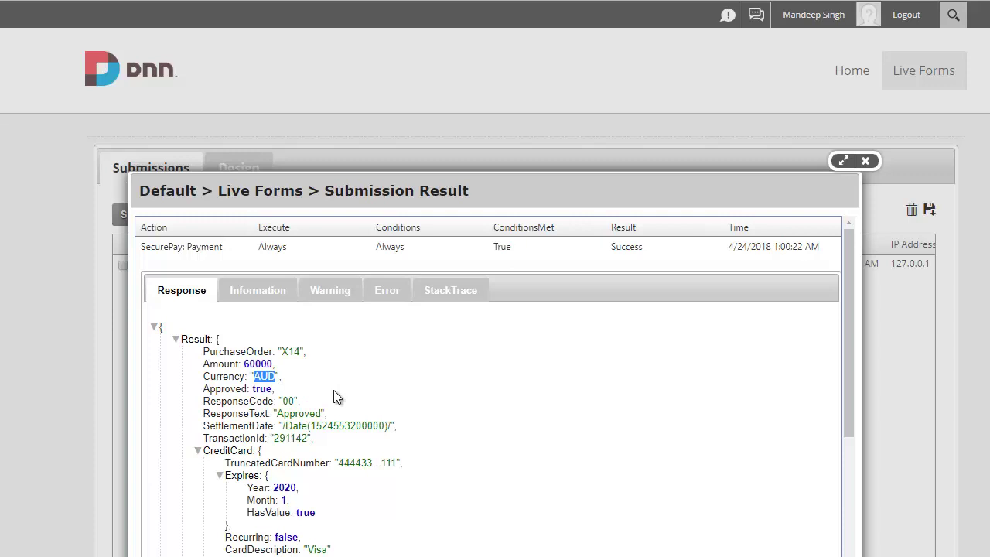
{"action": "double_click", "coordinate": [291, 351]}
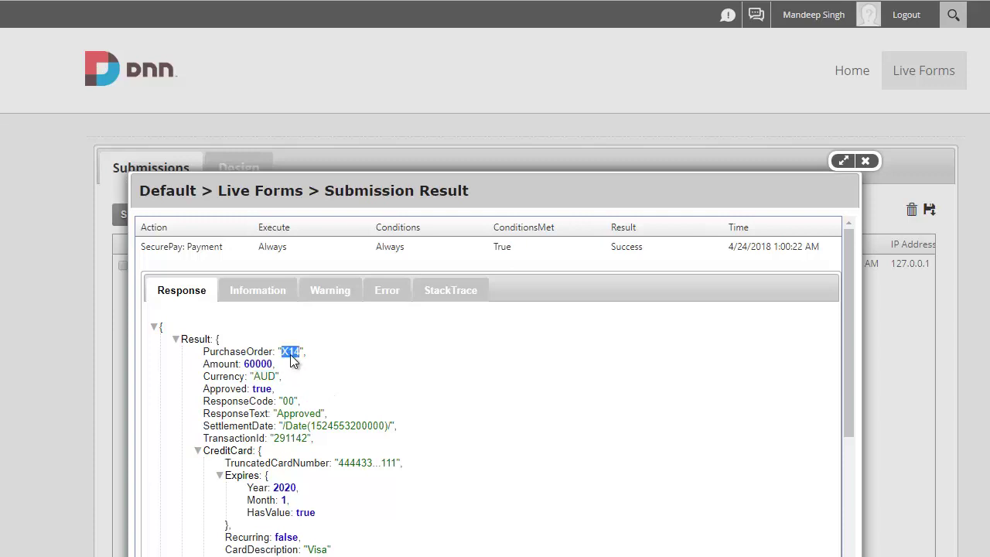
{"action": "double_click", "coordinate": [290, 438]}
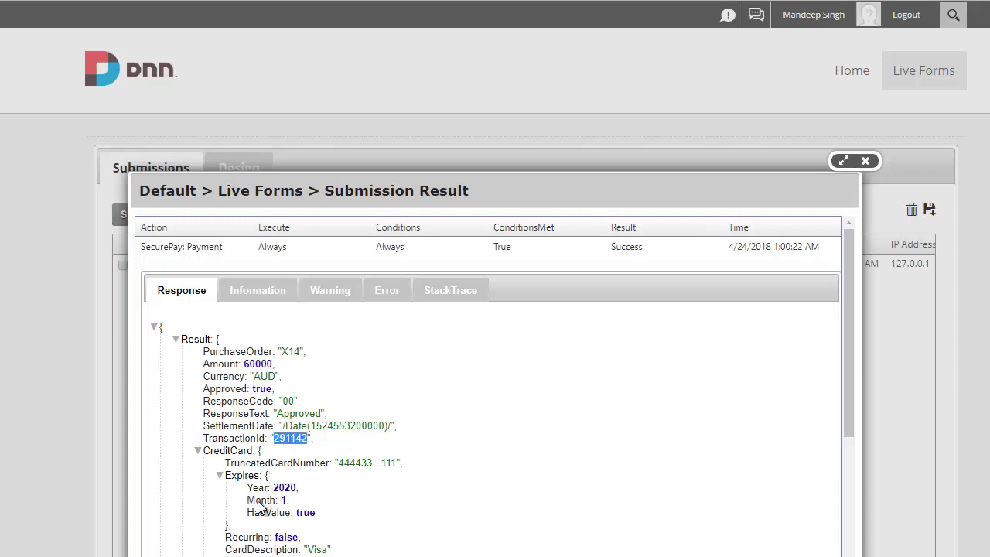
{"action": "scroll", "coordinate": [260, 508], "scroll_direction": "down", "scroll_amount": 3}
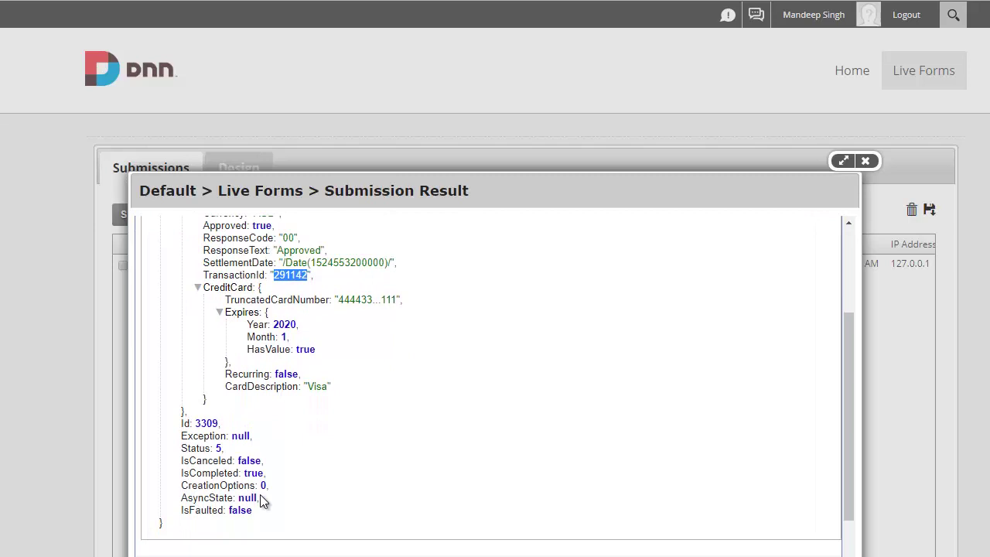
{"action": "scroll", "coordinate": [260, 501], "scroll_direction": "up", "scroll_amount": 3}
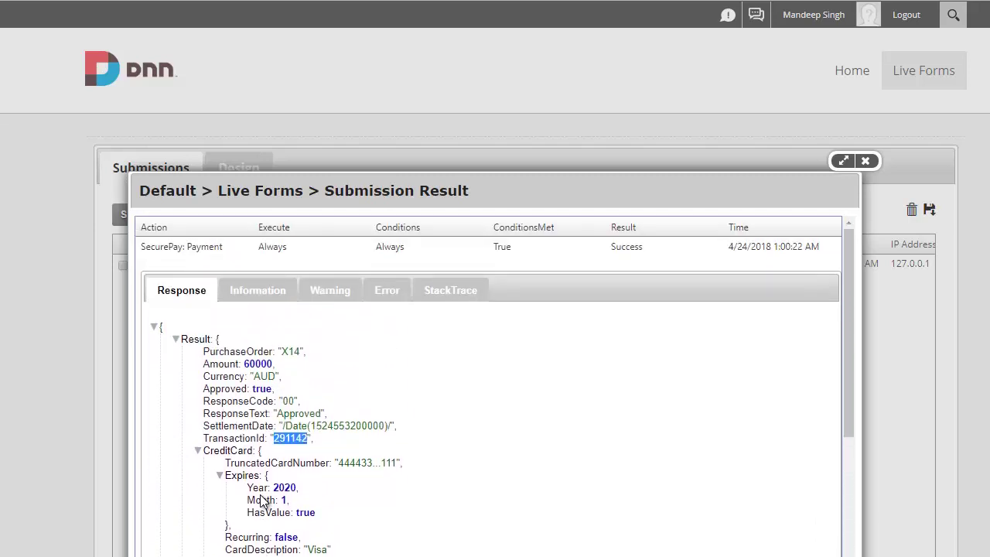
{"action": "double_click", "coordinate": [204, 247]}
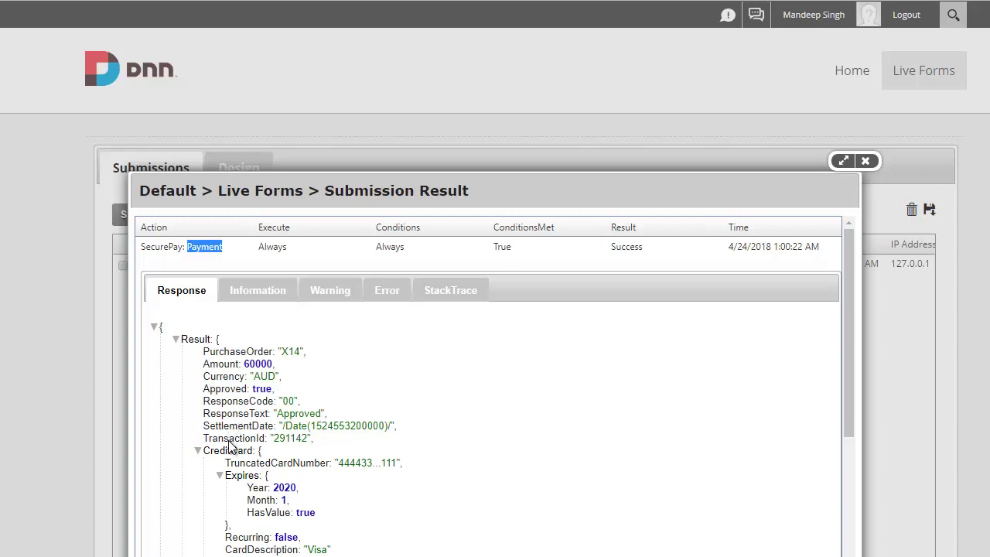
Step: Close the result and open the Success message action under Design > Options > Actions
{"action": "left_click", "coordinate": [865, 161]}
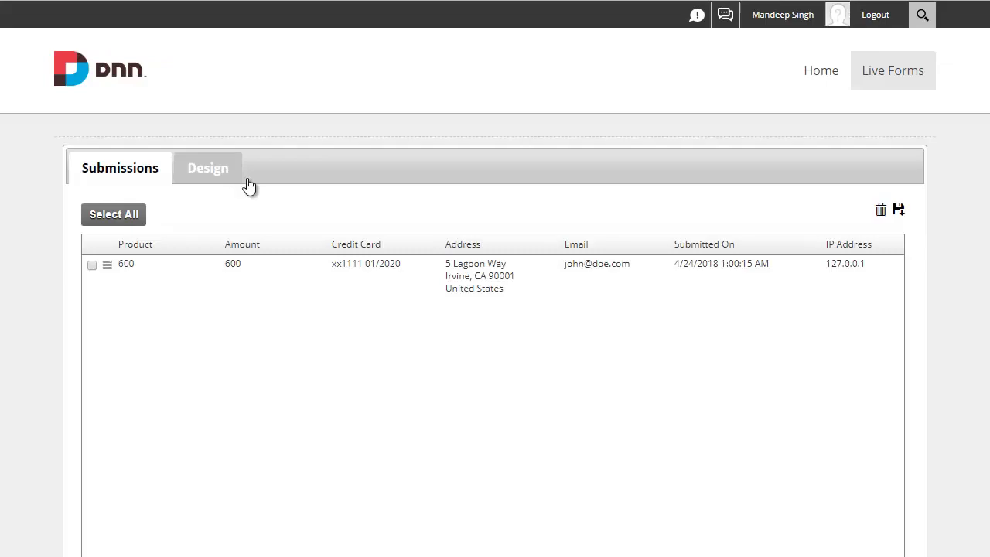
{"action": "left_click", "coordinate": [227, 182]}
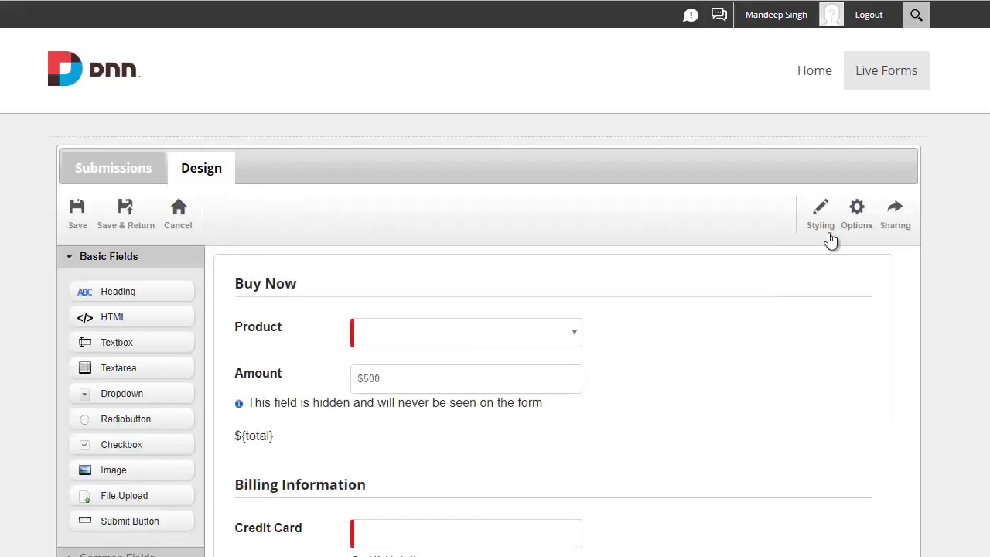
{"action": "left_click", "coordinate": [883, 226]}
{"action": "left_click", "coordinate": [379, 225]}
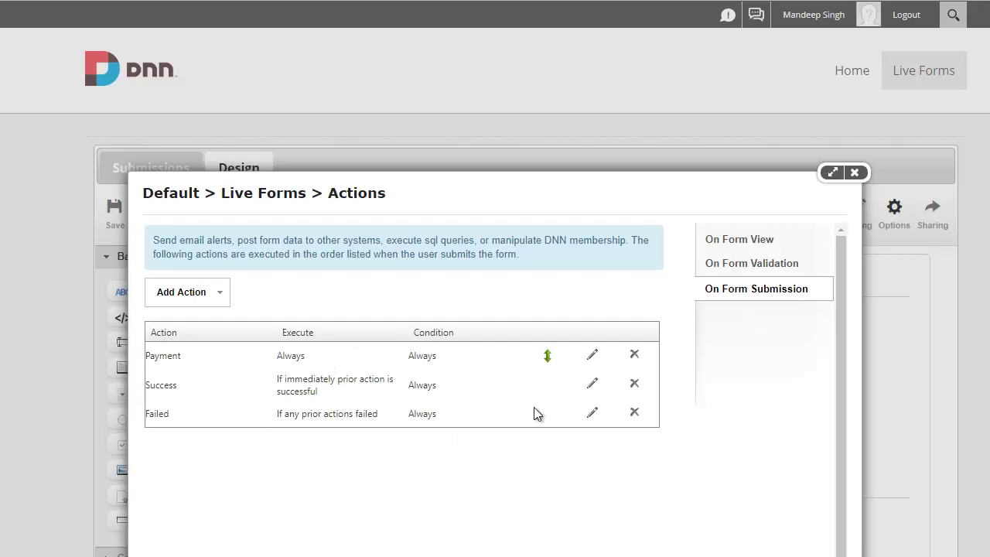
{"action": "left_click", "coordinate": [593, 384]}
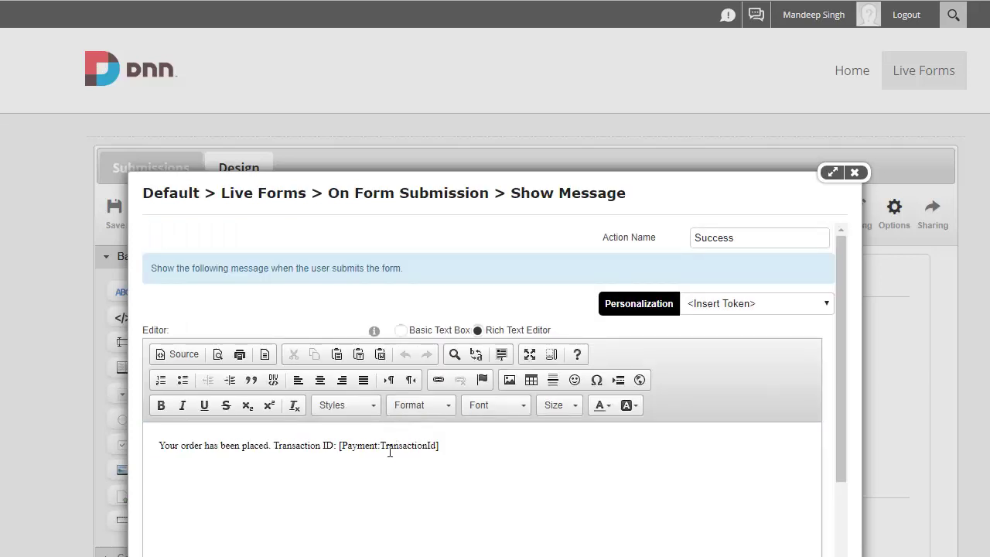
Step: Highlight the [Payment:TransactionId] token in the Success message, then return to Submissions
{"action": "left_click_drag", "start_coordinate": [384, 447], "coordinate": [437, 445]}
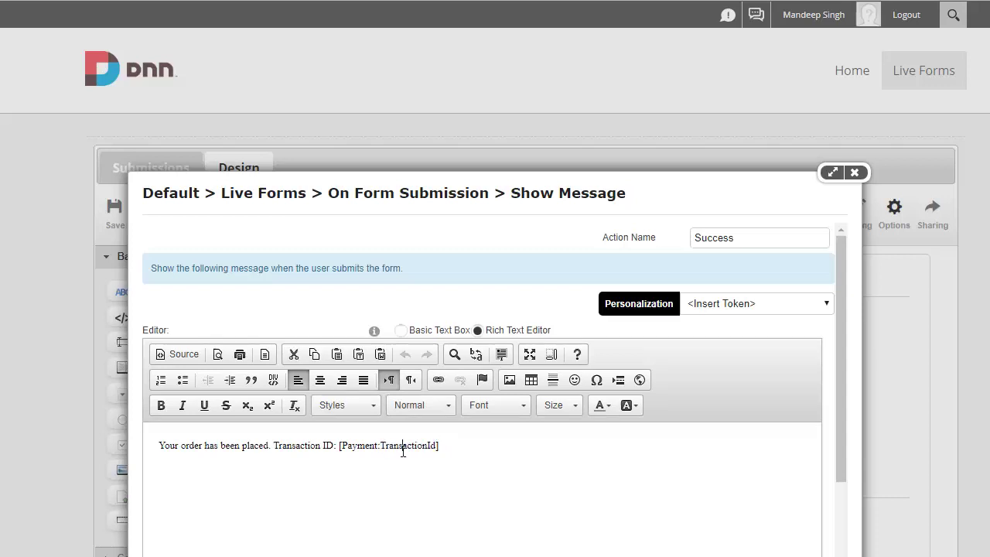
{"action": "double_click", "coordinate": [402, 447]}
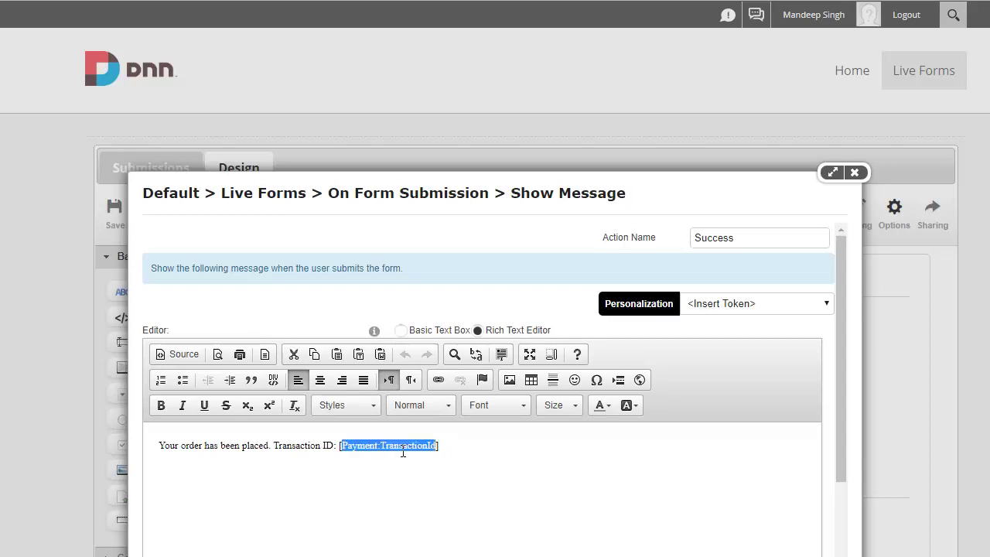
{"action": "left_click", "coordinate": [854, 173]}
{"action": "left_click", "coordinate": [150, 179]}
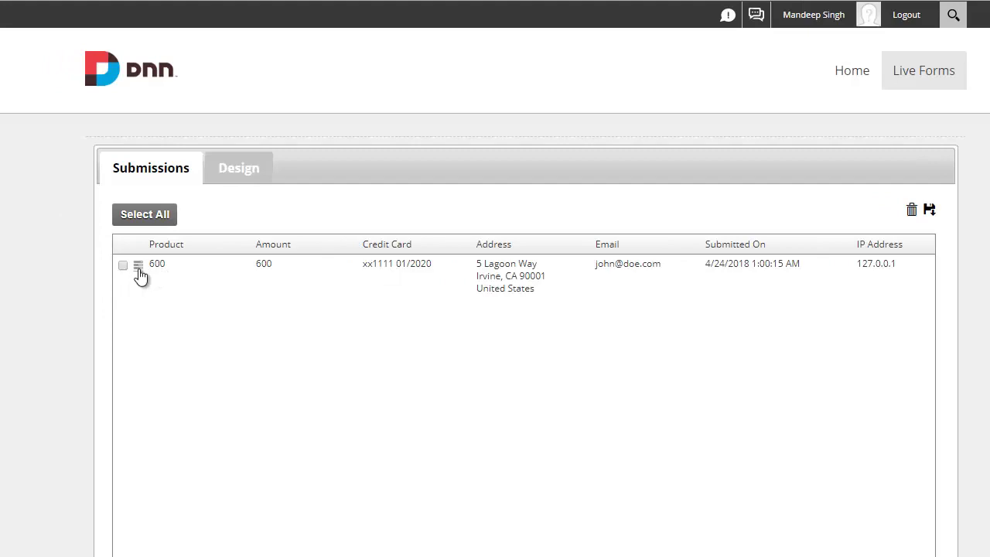
Step: Reopen the 600 order's Submission Result and scroll through SecurePay's approved response
{"action": "left_click", "coordinate": [139, 267]}
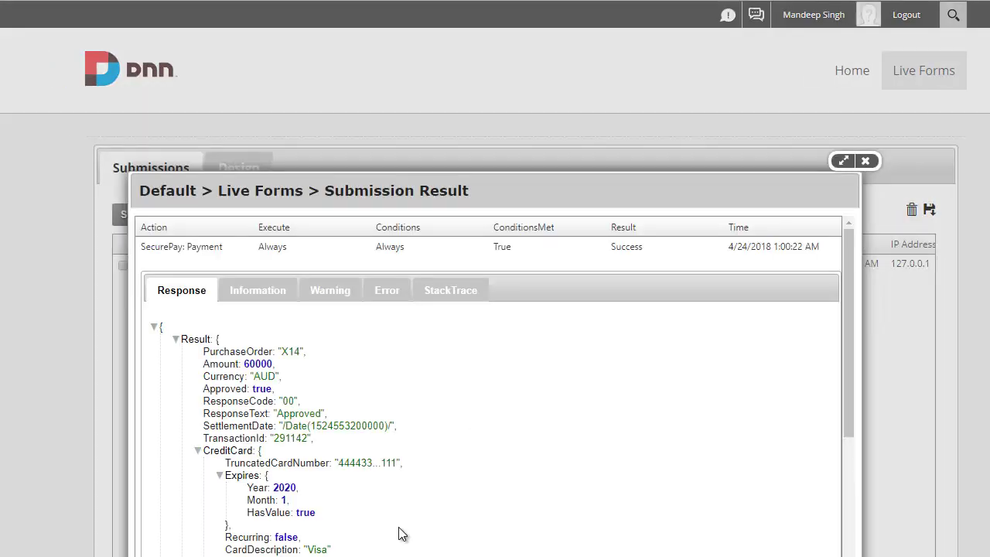
{"action": "scroll", "coordinate": [614, 451], "scroll_direction": "down", "scroll_amount": 4}
{"action": "scroll", "coordinate": [610, 449], "scroll_direction": "up", "scroll_amount": 4}
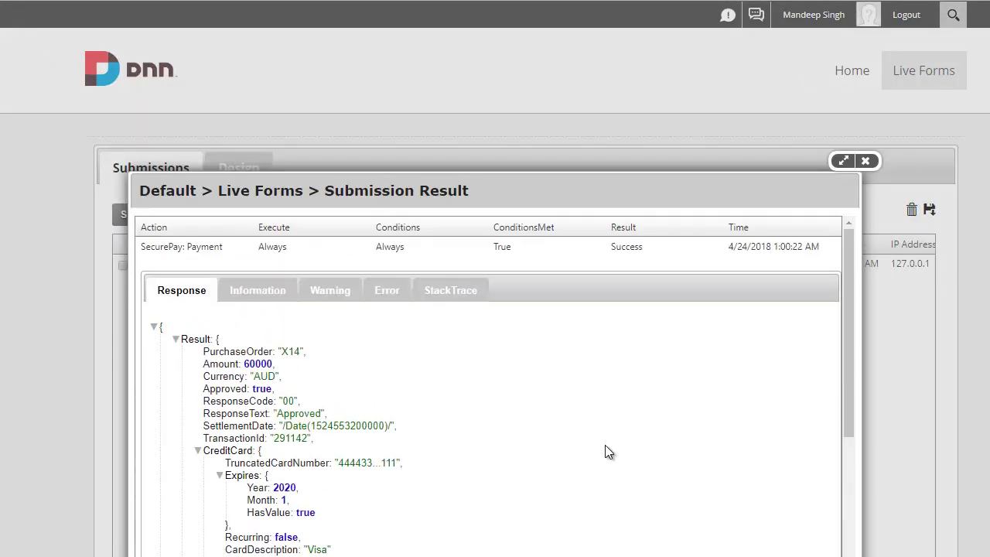